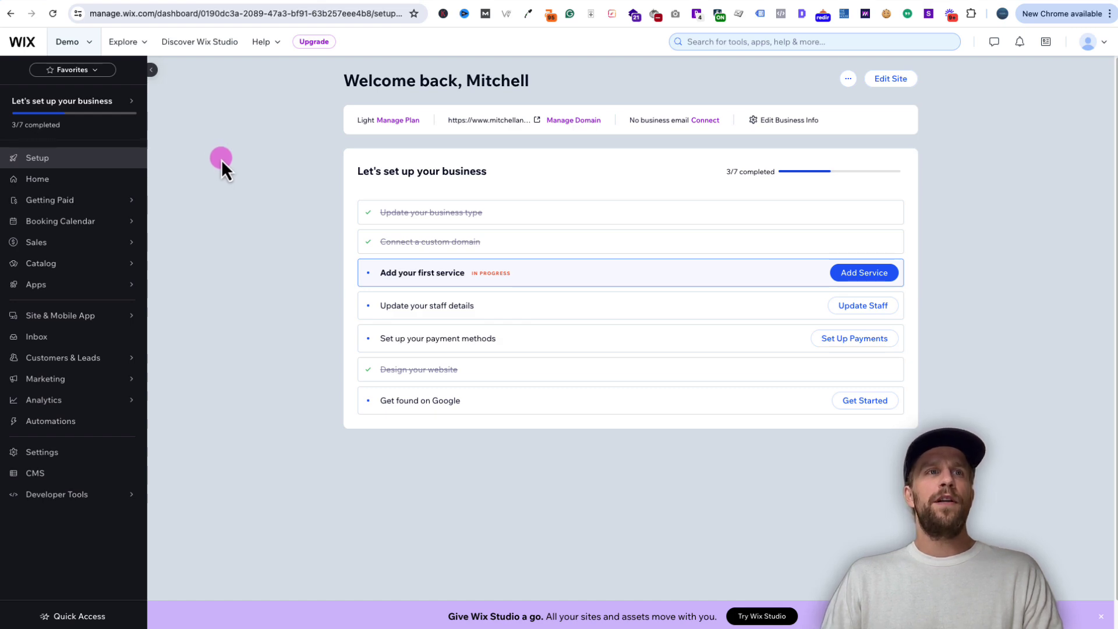
# Open Wix's Custom code page under Advanced settings, then go to LinkedIn Campaign Manager.
pyautogui.click(63, 455)
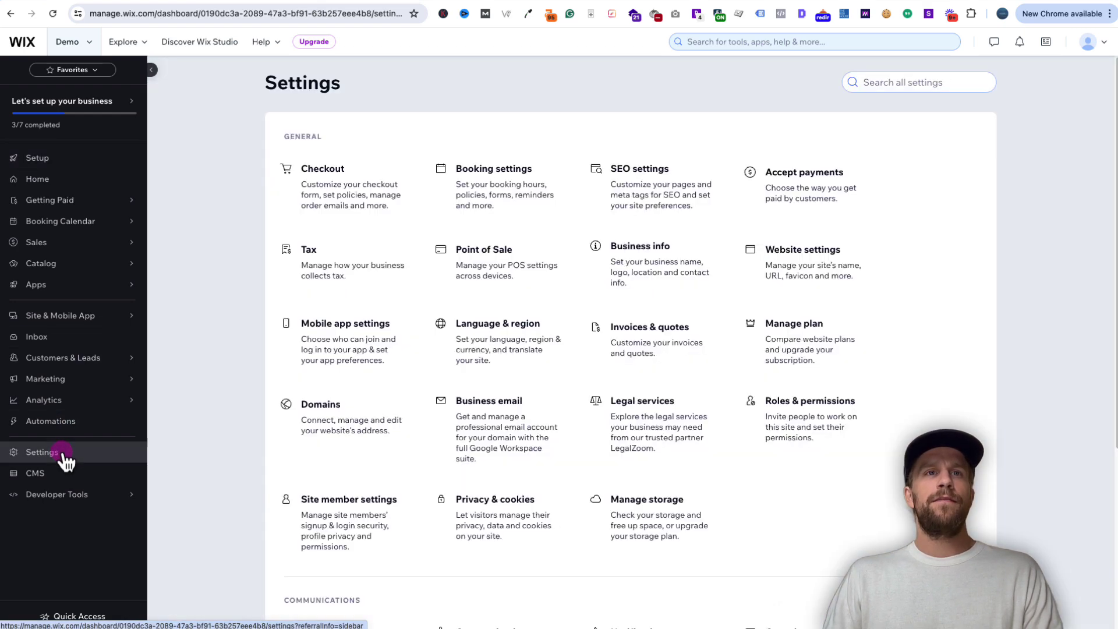
pyautogui.scroll(-5, 444, 501)
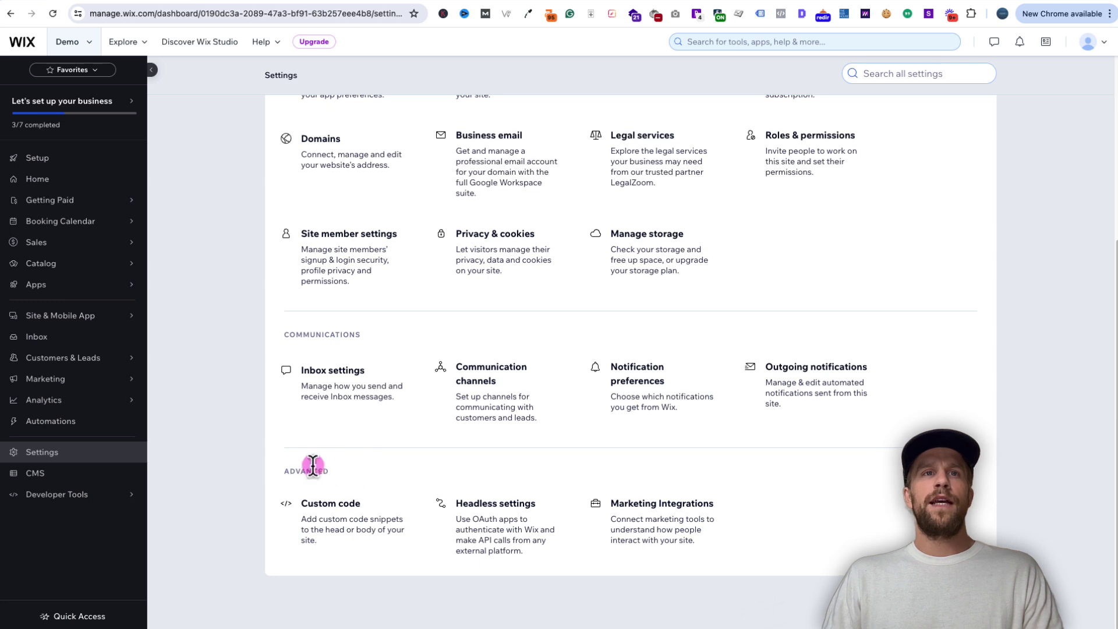
pyautogui.click(343, 522)
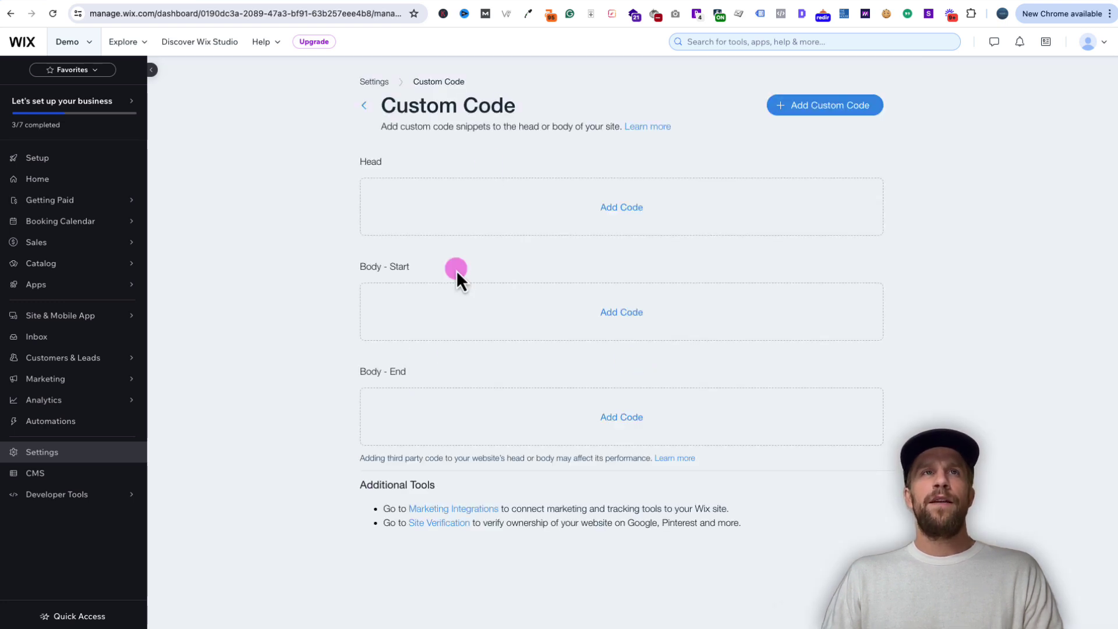
pyautogui.click(276, 2)
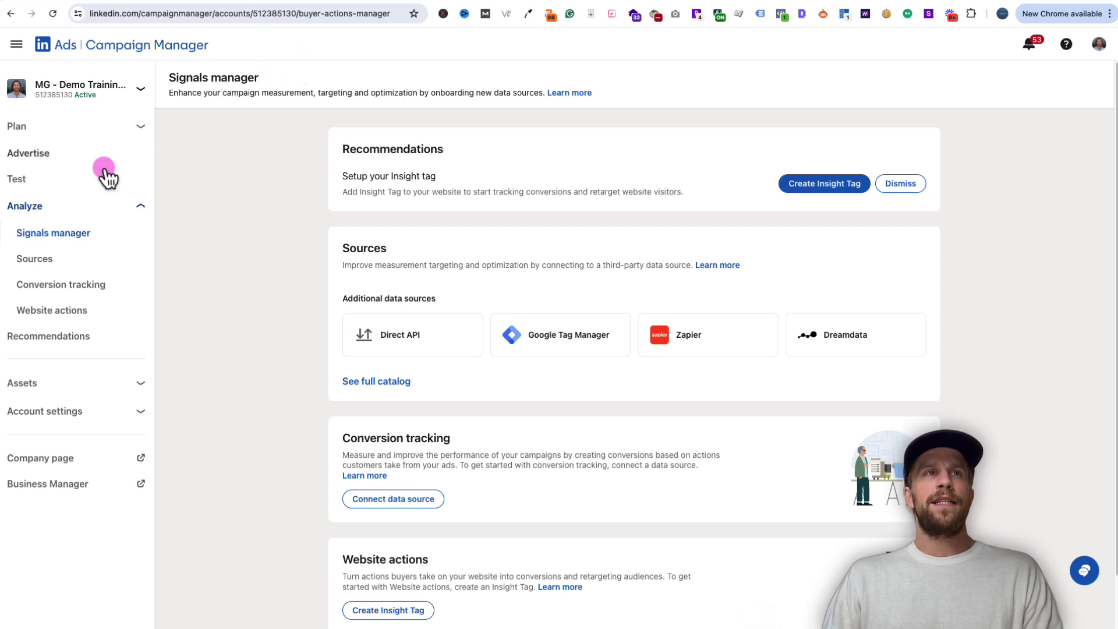
# Create a new LinkedIn Insight Tag and accept its agreement.
pyautogui.click(138, 208)
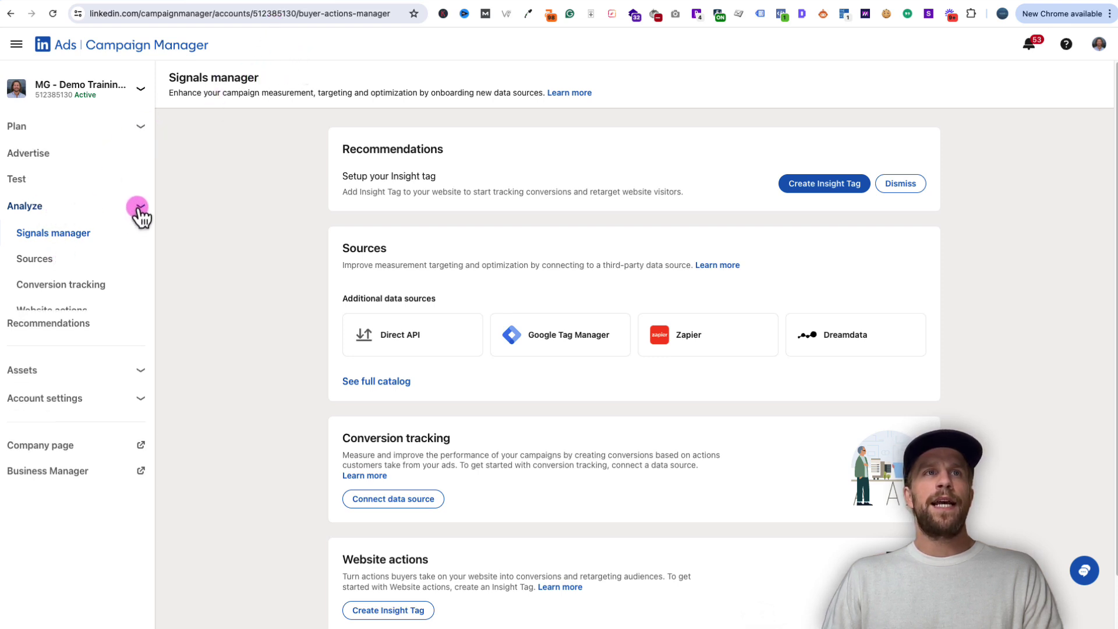
pyautogui.click(138, 208)
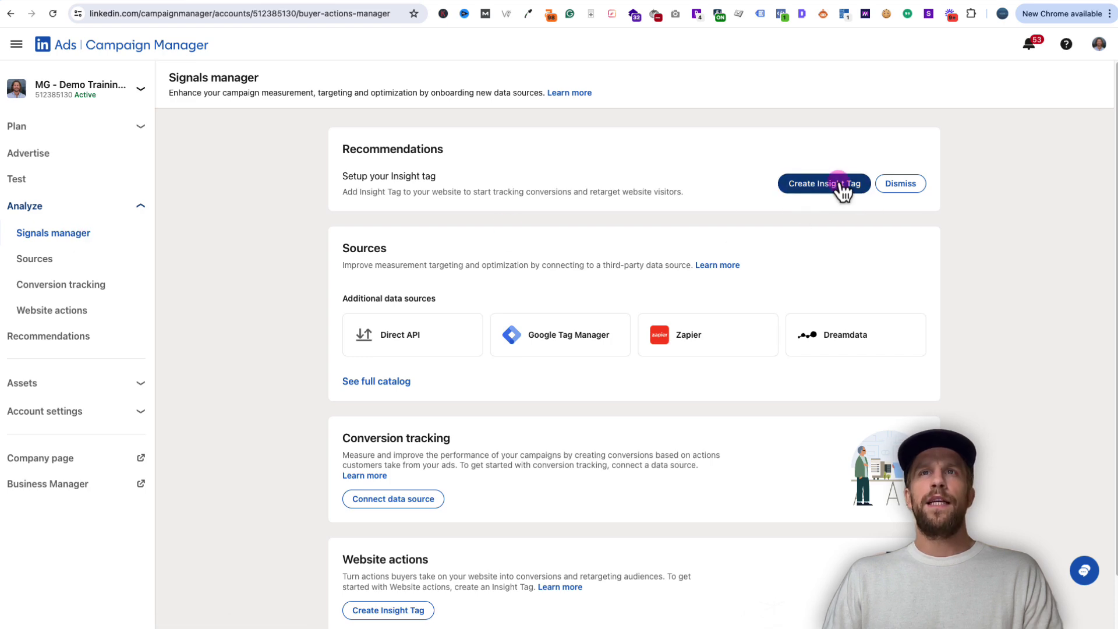
pyautogui.click(821, 187)
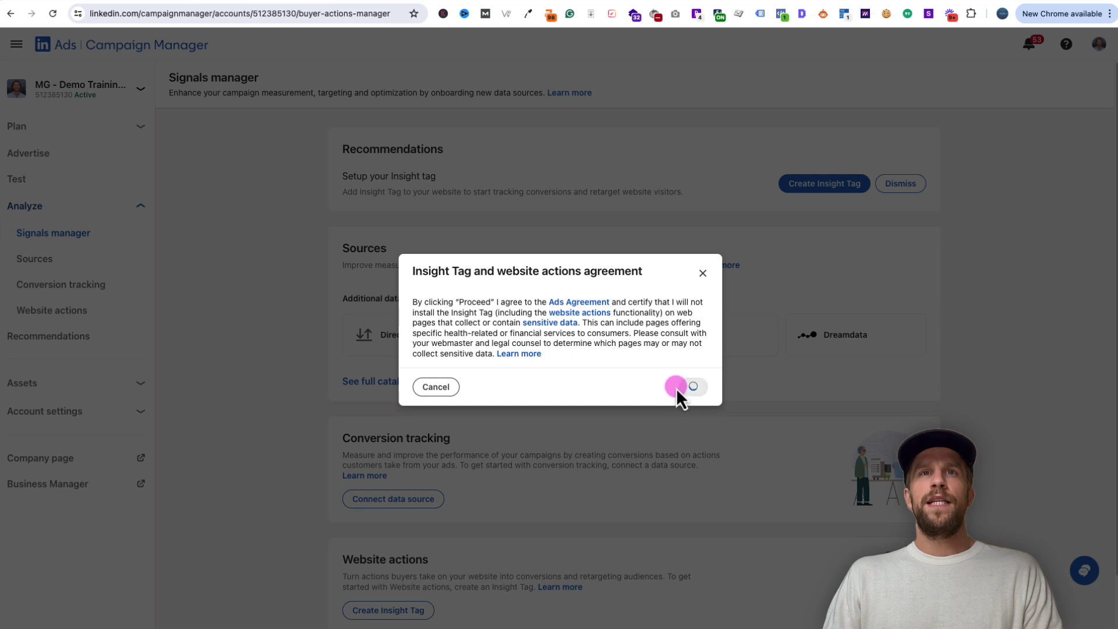
pyautogui.click(678, 388)
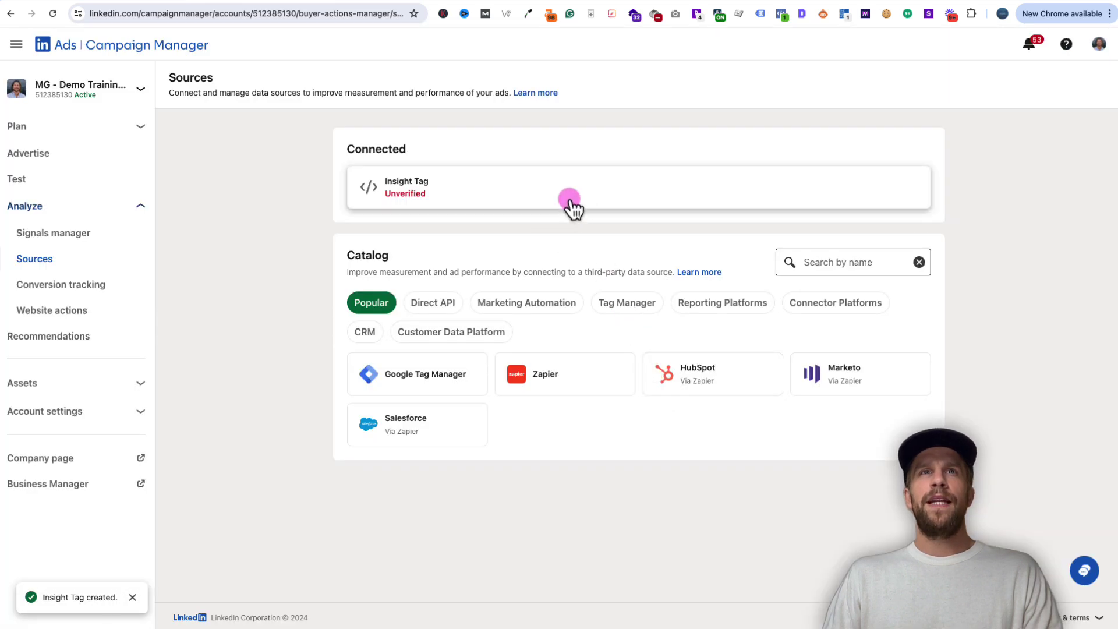
# Copy the Insight Tag code from the 'I will install the tag myself' option.
pyautogui.click(486, 190)
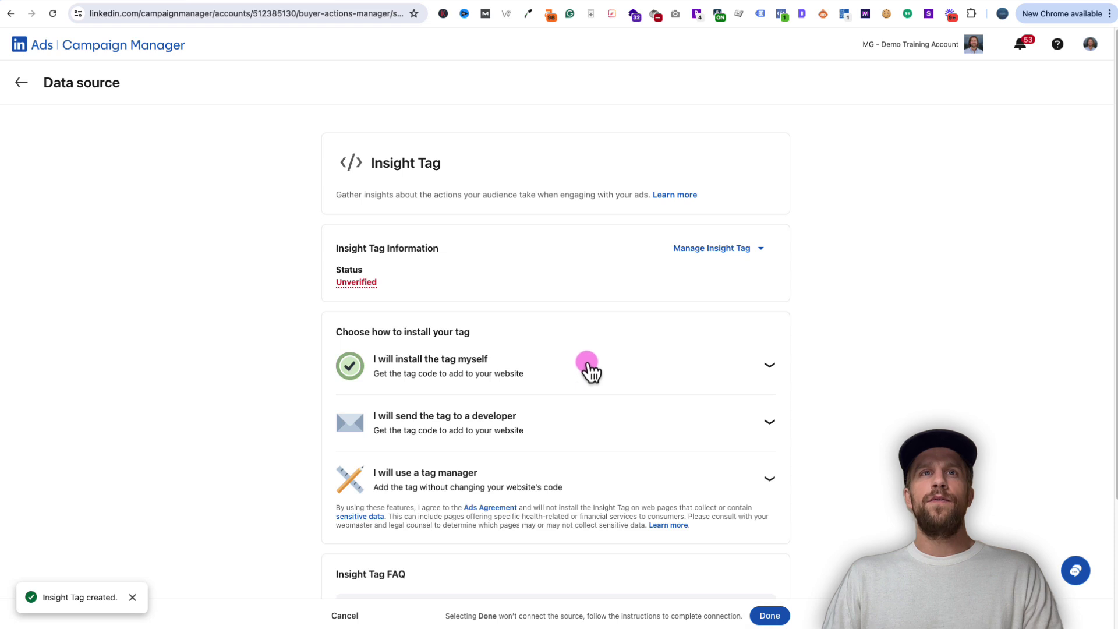
pyautogui.click(553, 374)
pyautogui.scroll(-3, 561, 379)
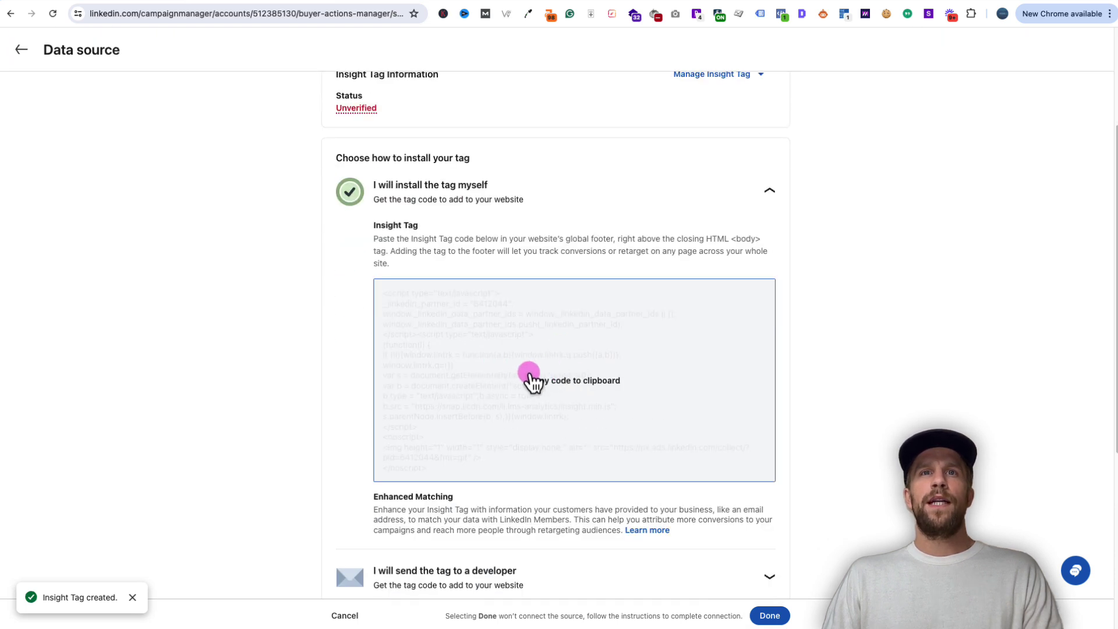
pyautogui.click(502, 337)
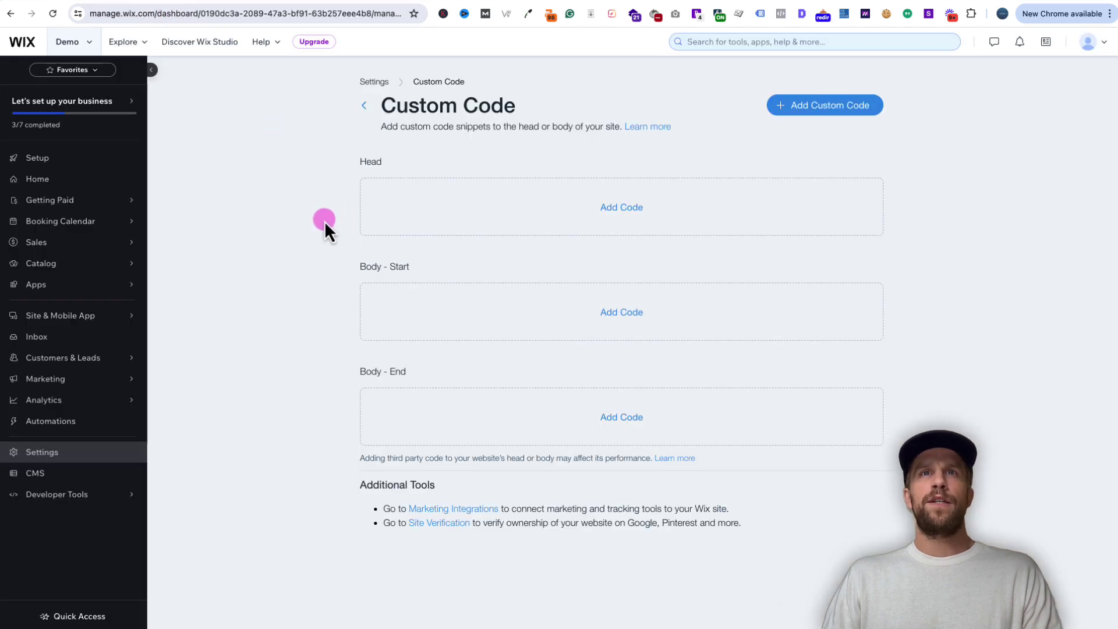
# Paste the Insight Tag code into a new custom code snippet named 'LinkedIn Insight Tag'.
pyautogui.click(816, 109)
pyautogui.click(479, 199)
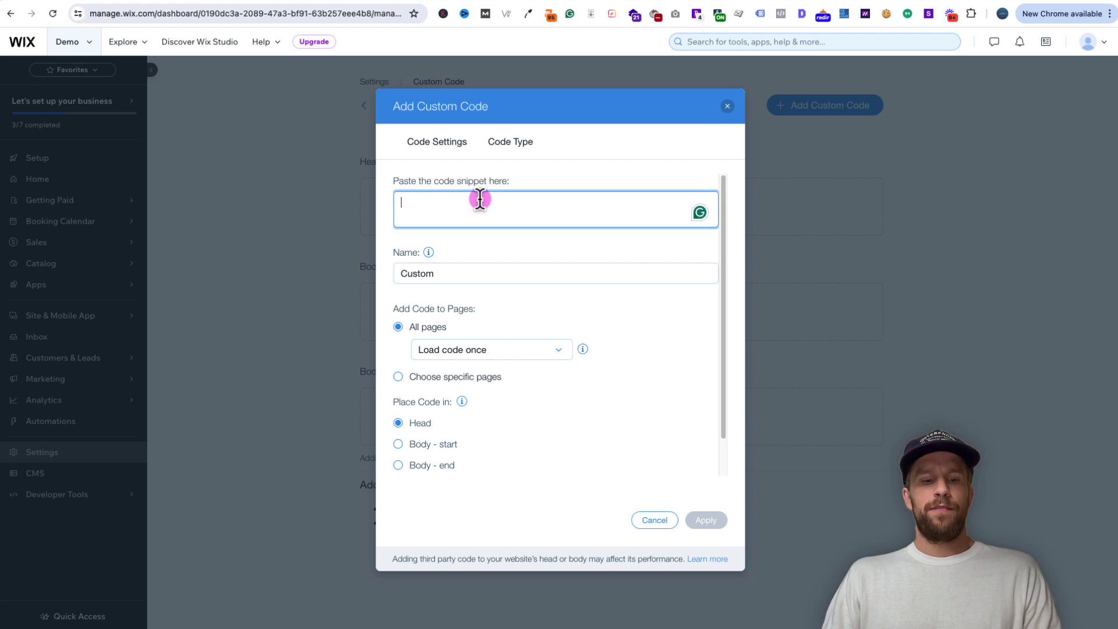
pyautogui.press('super+v')
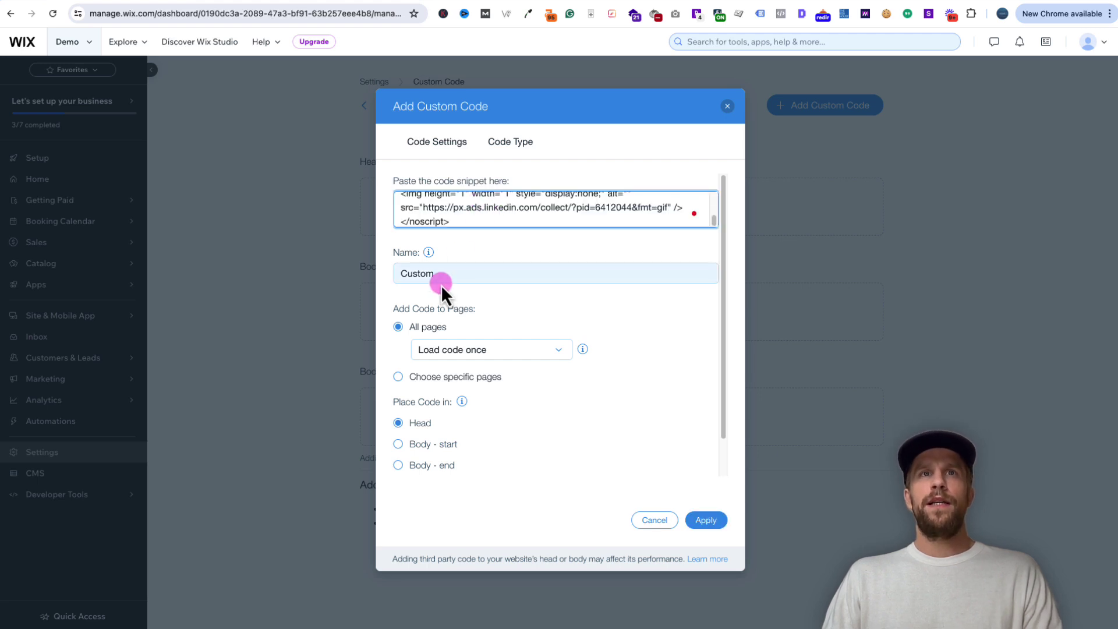
pyautogui.doubleClick(443, 275)
pyautogui.write('L')
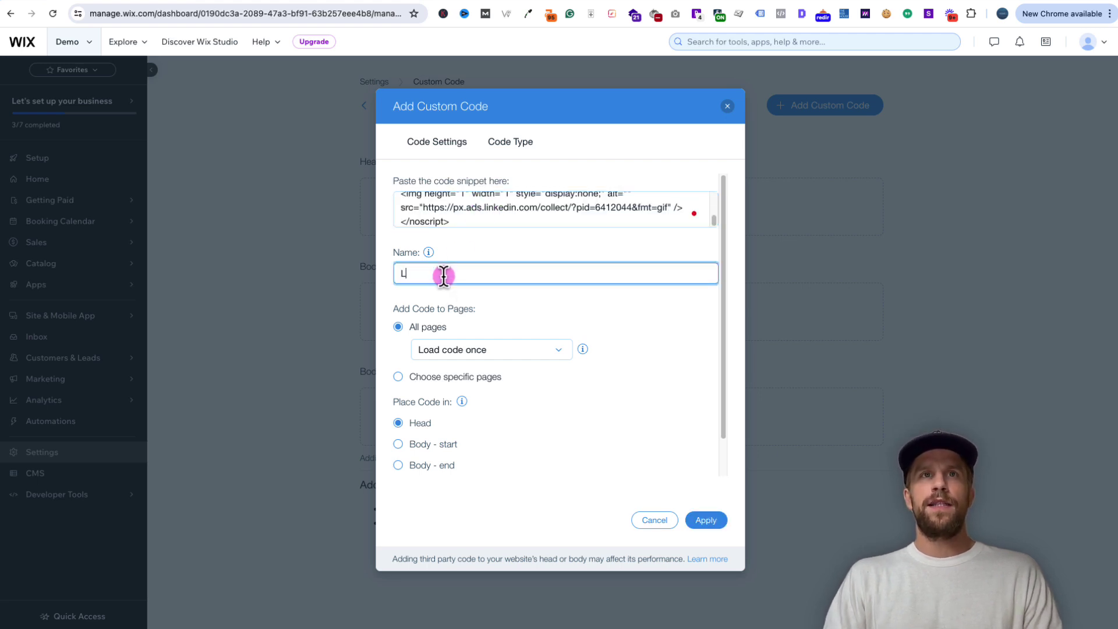
pyautogui.write('inkedIn Insight Tag')
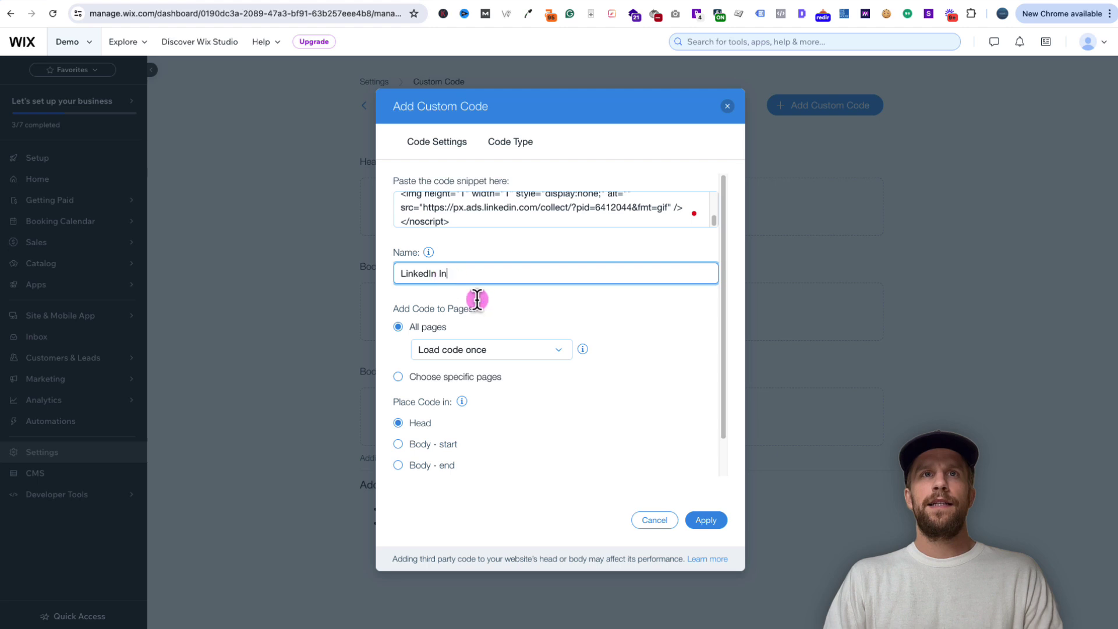
# Apply the snippet to all pages, loading on each new page, and save it.
pyautogui.click(456, 329)
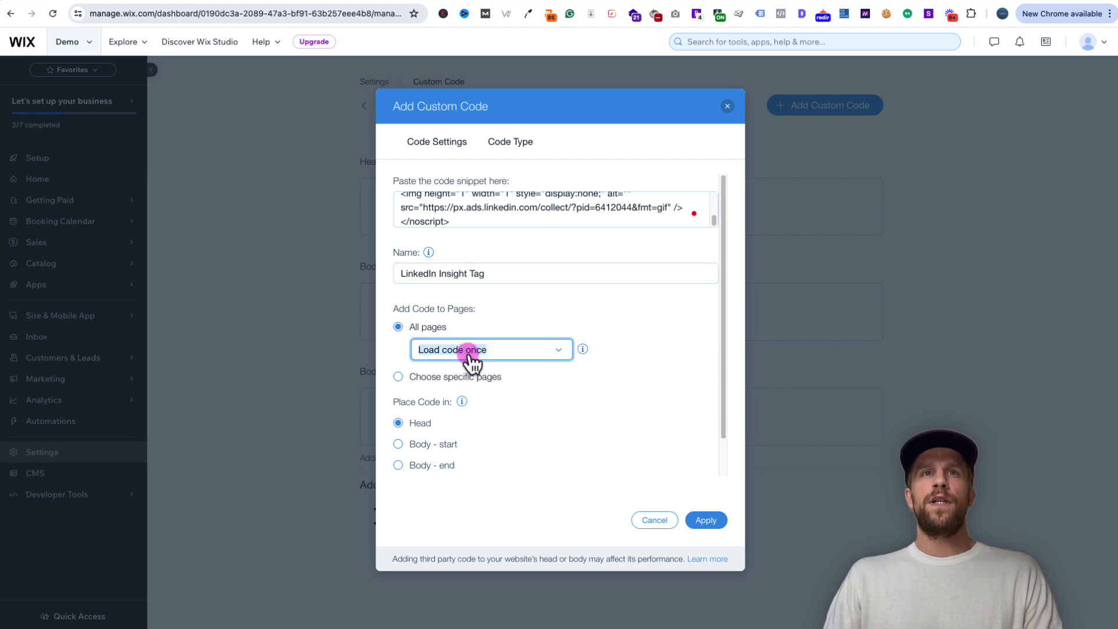
pyautogui.click(468, 357)
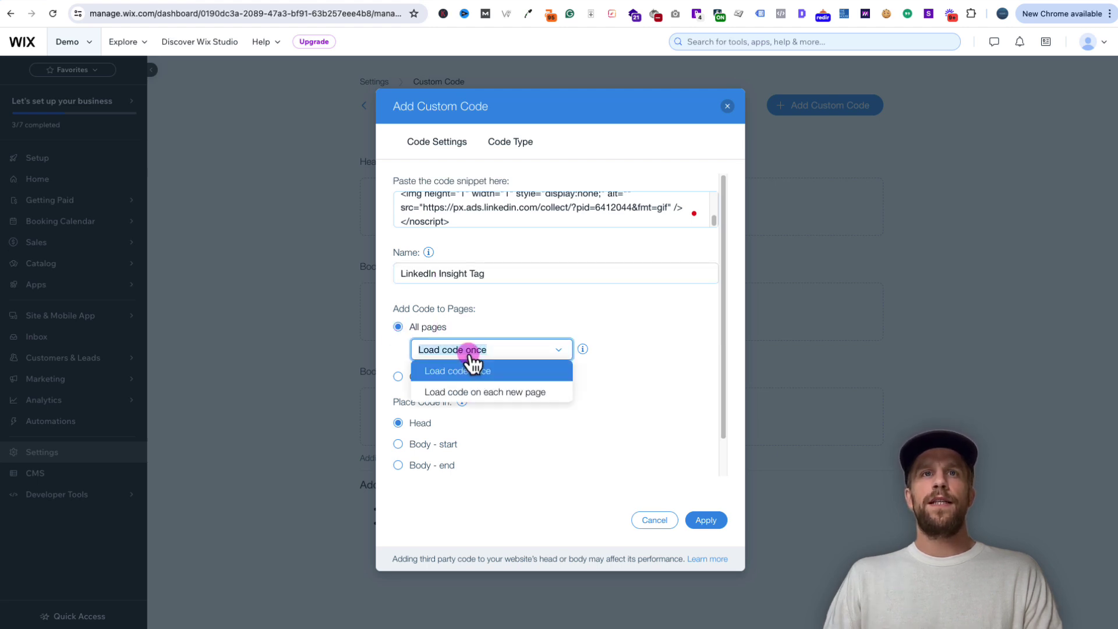
pyautogui.click(460, 393)
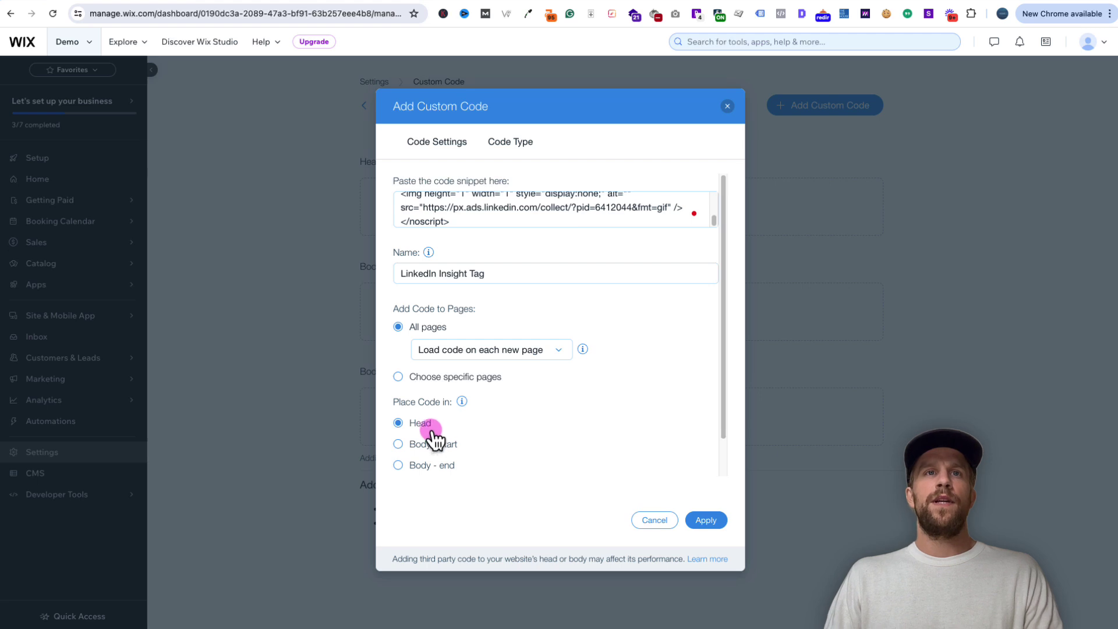
pyautogui.click(711, 524)
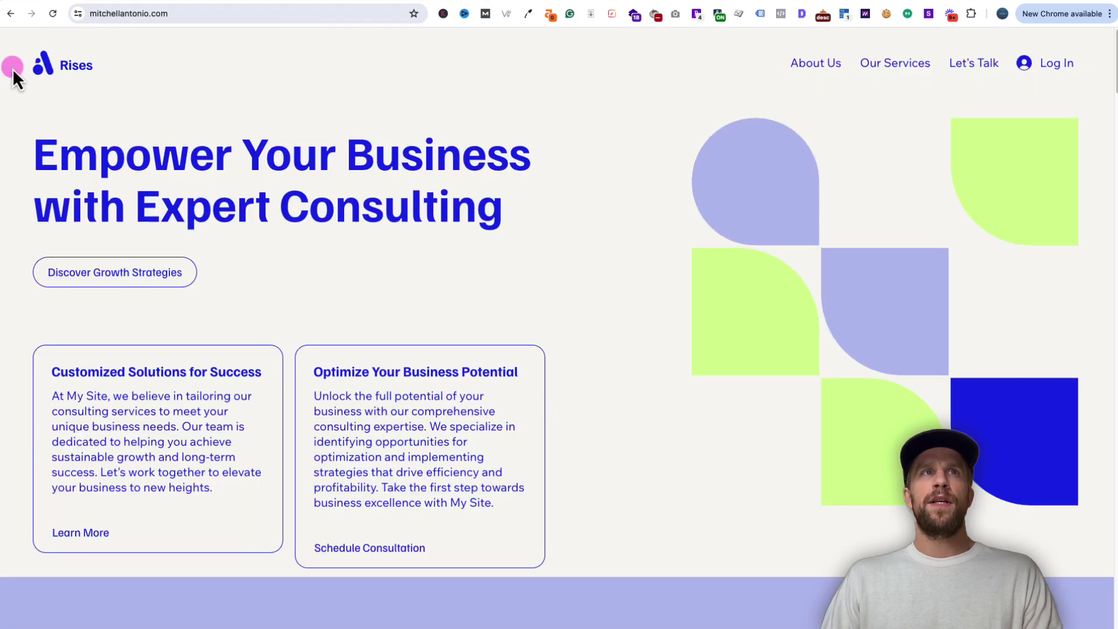
# Reload the live site and inspect it with the LinkedIn Insight Tag Checker, which reports Success.
pyautogui.click(54, 15)
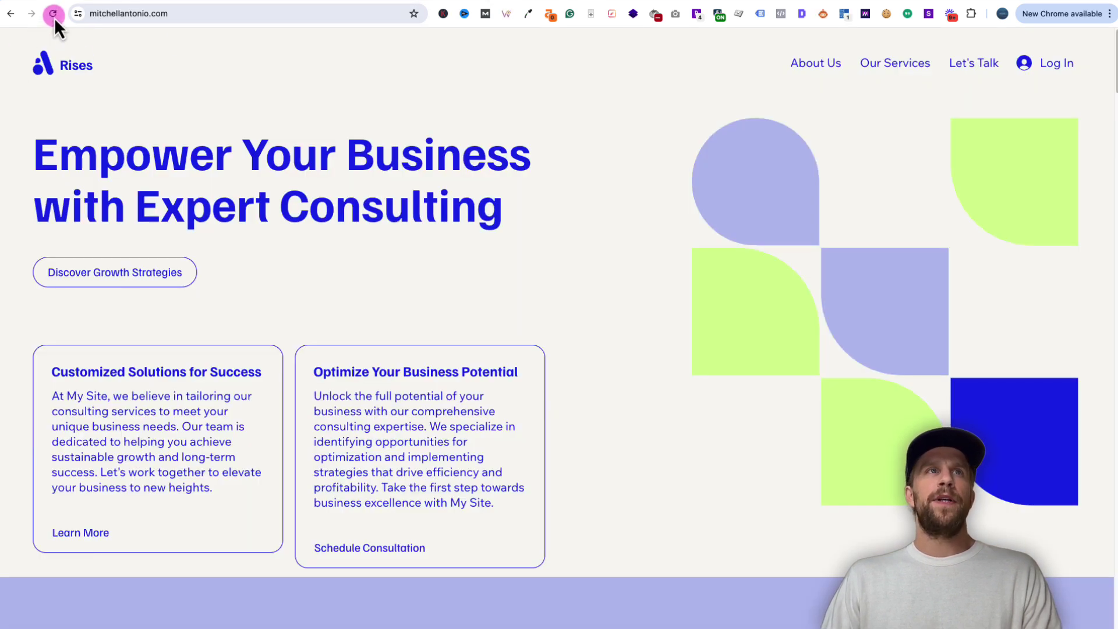
pyautogui.click(848, 18)
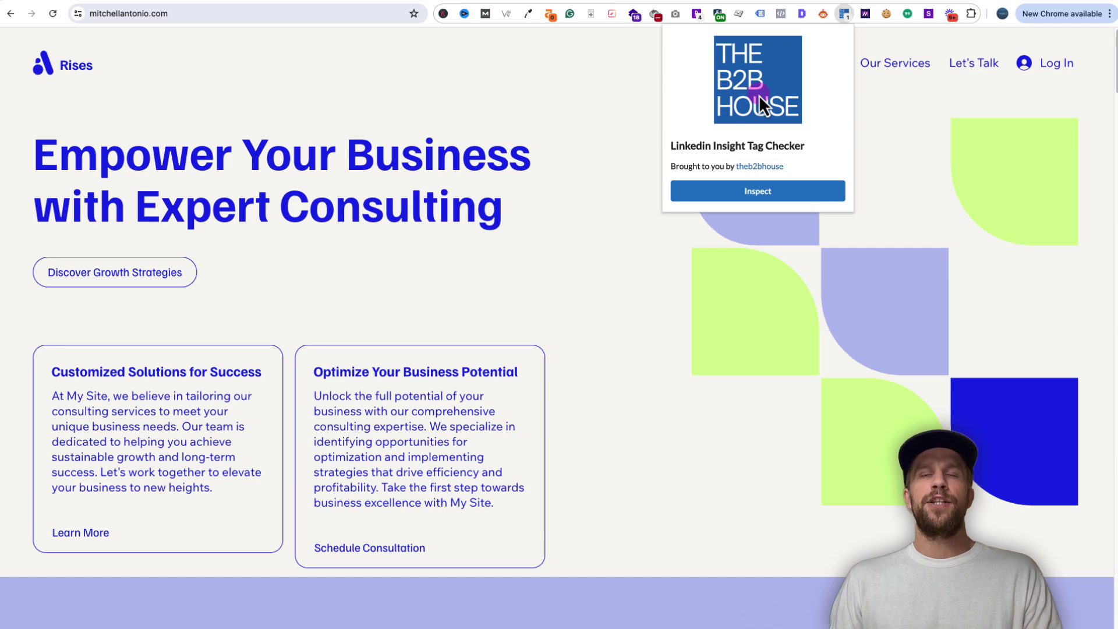
pyautogui.click(734, 198)
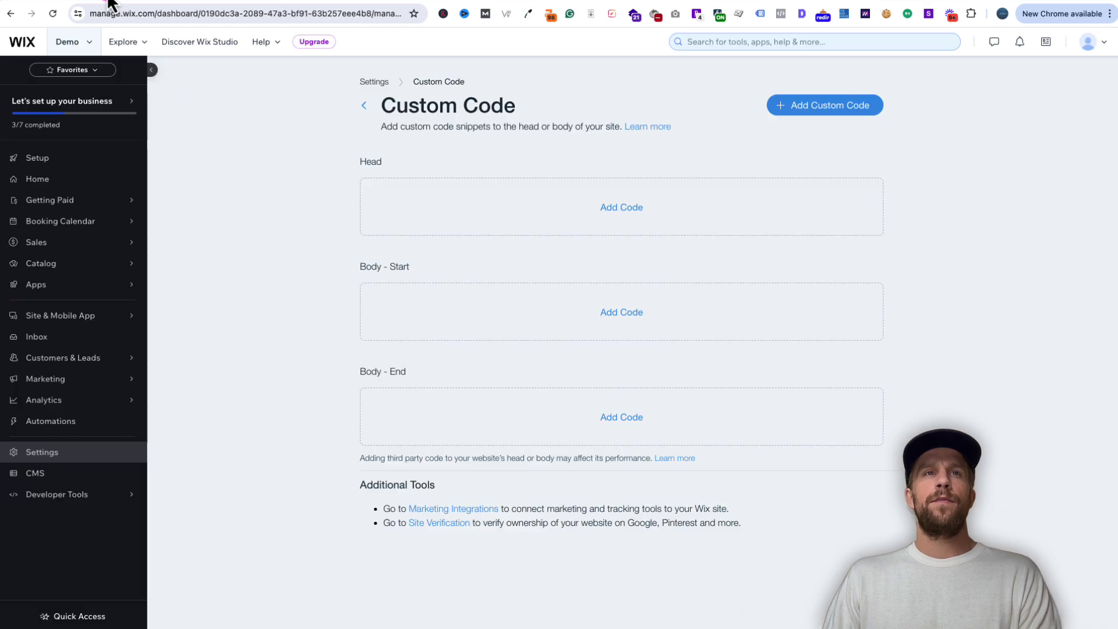
# Open Marketing Integrations in Wix settings and connect Google Tag Manager.
pyautogui.click(272, 214)
pyautogui.click(69, 455)
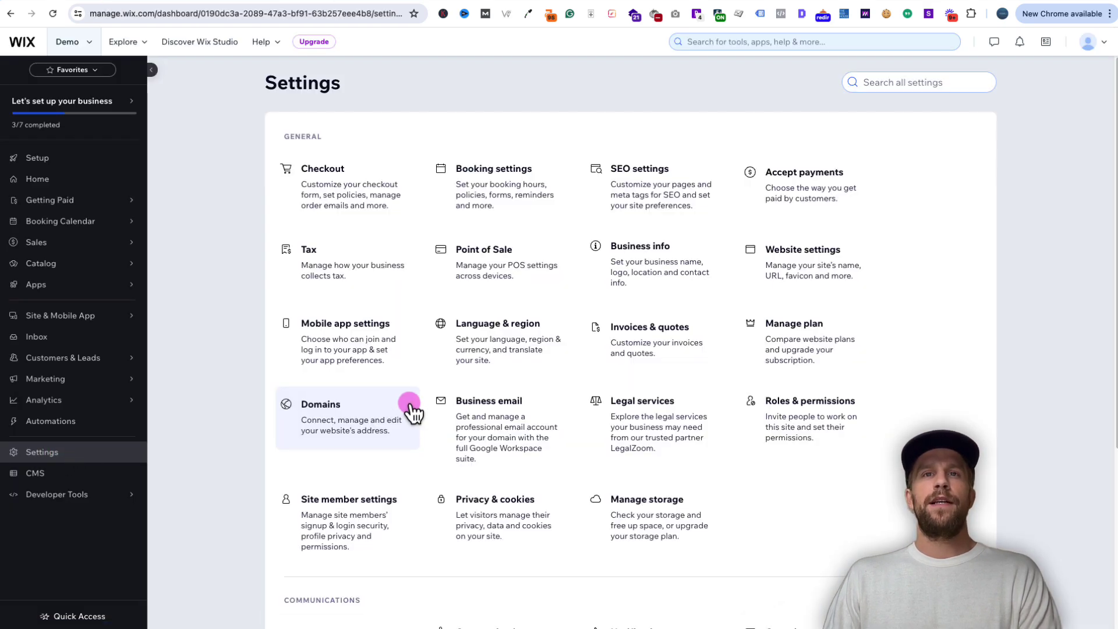
pyautogui.scroll(-5, 428, 396)
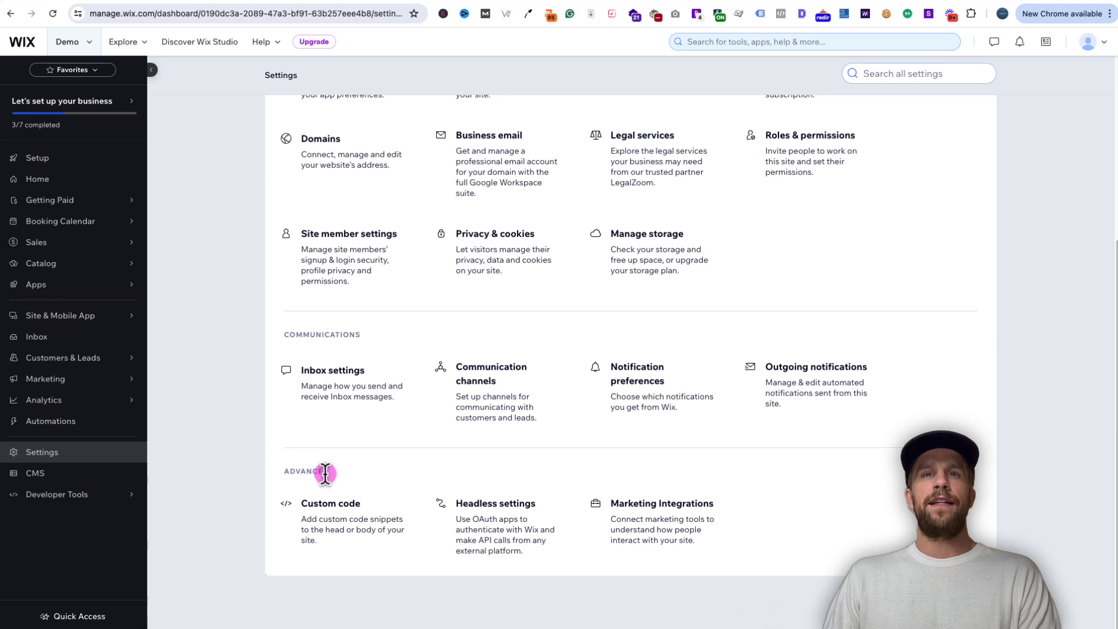
pyautogui.click(666, 511)
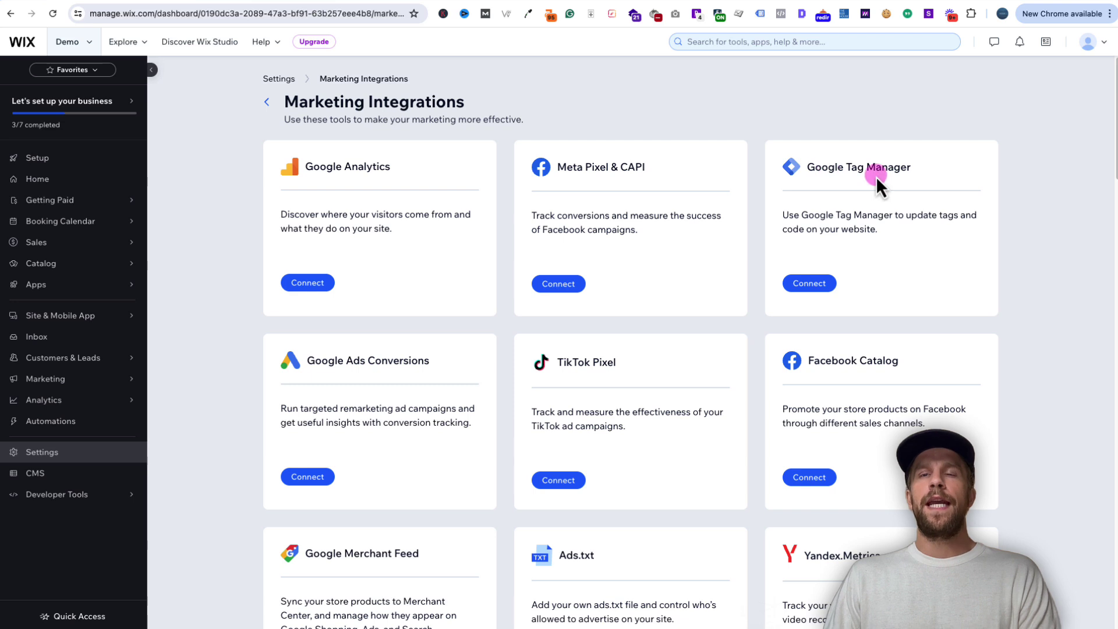
pyautogui.click(809, 283)
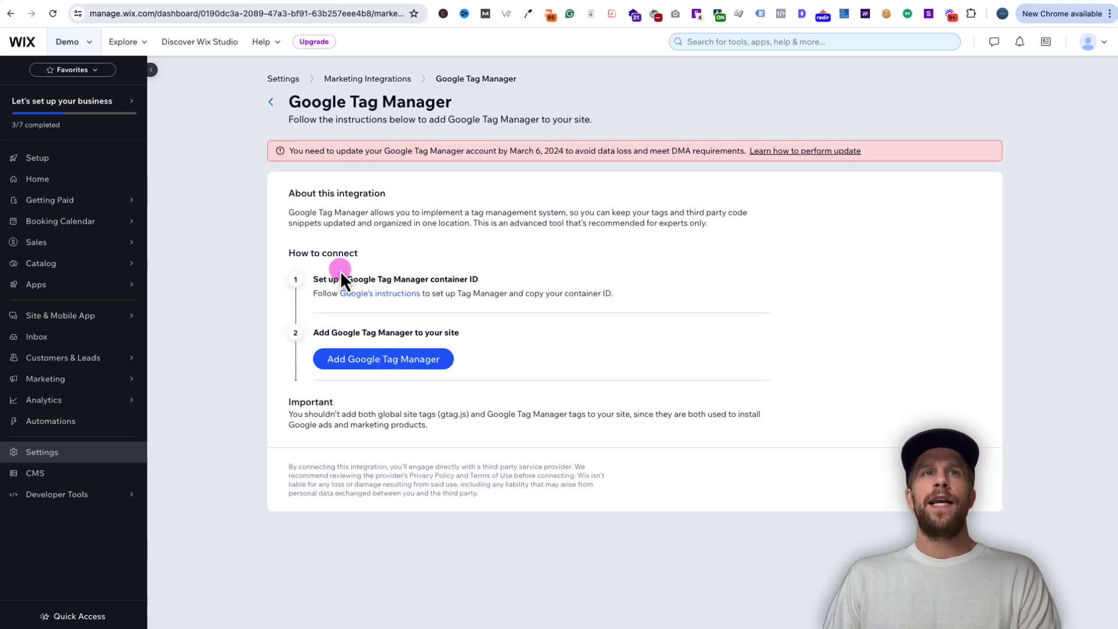
# Paste the Google Tag Manager container ID into Wix's ID dialog and save it.
pyautogui.click(389, 366)
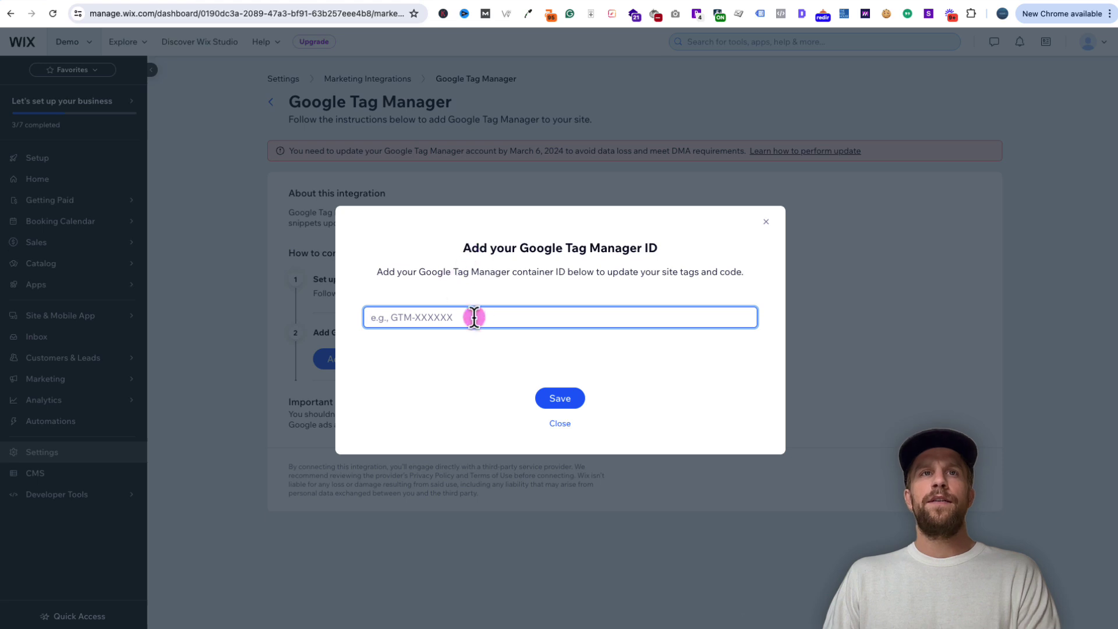
pyautogui.click(366, 2)
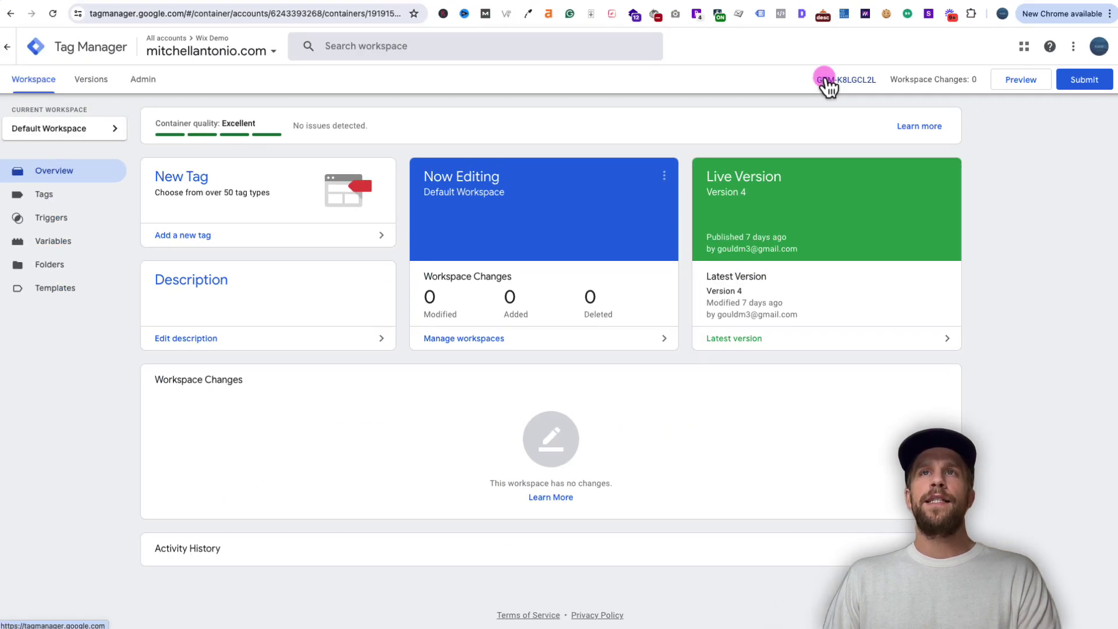
pyautogui.click(128, 5)
pyautogui.click(438, 315)
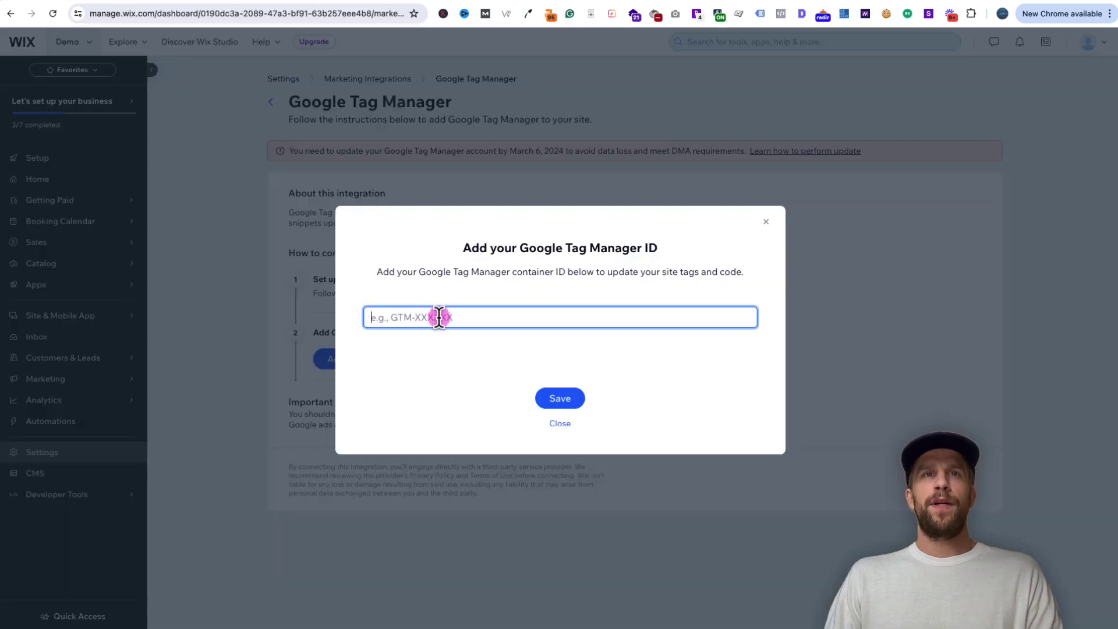
pyautogui.write('GTM-K8LGCL2L')
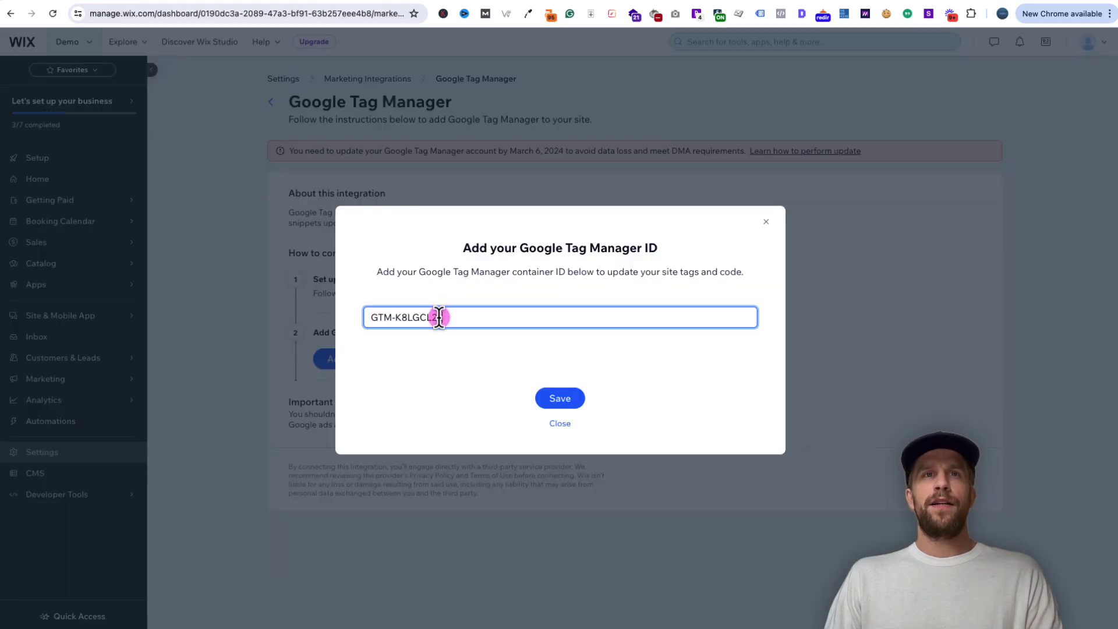
pyautogui.click(560, 398)
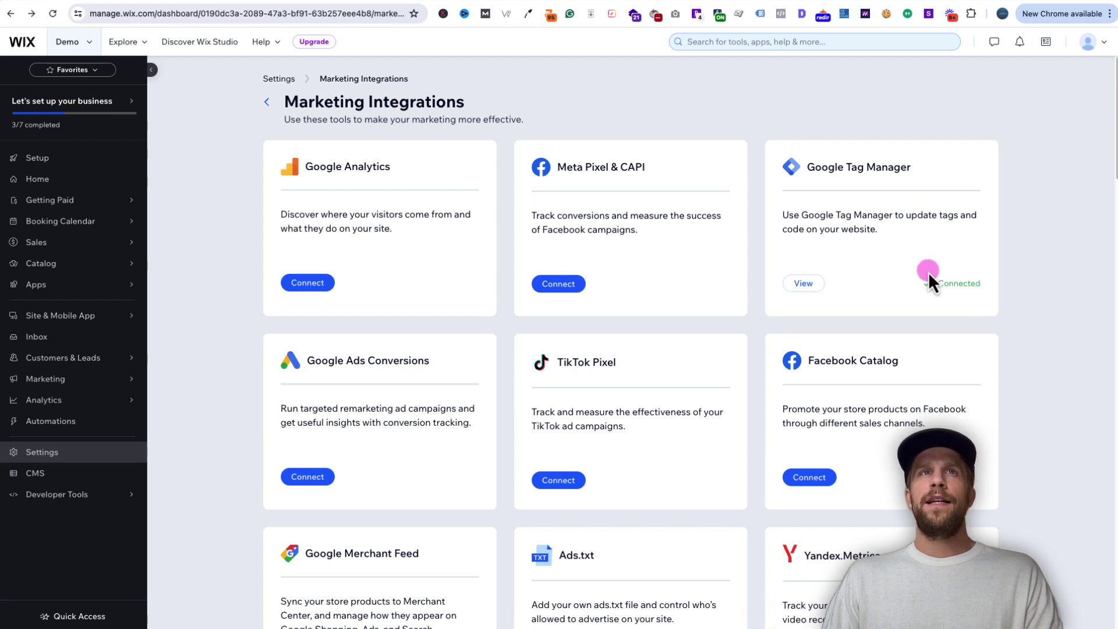
pyautogui.click(388, 3)
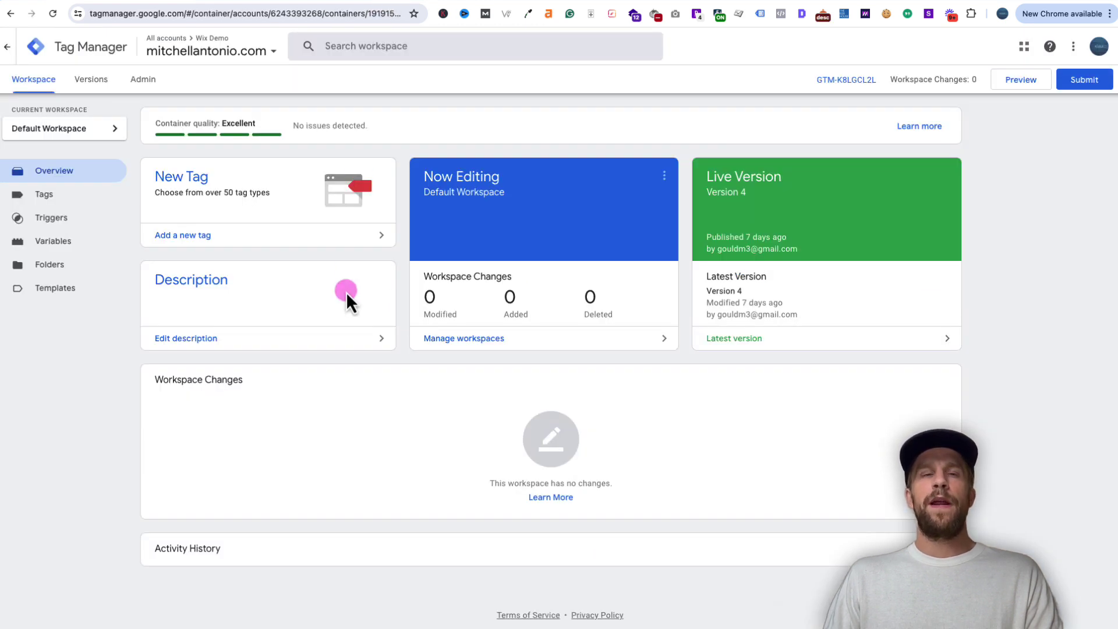
# Create a new Google Tag Manager tag named 'LinkedIn Insight Tag'.
pyautogui.click(45, 195)
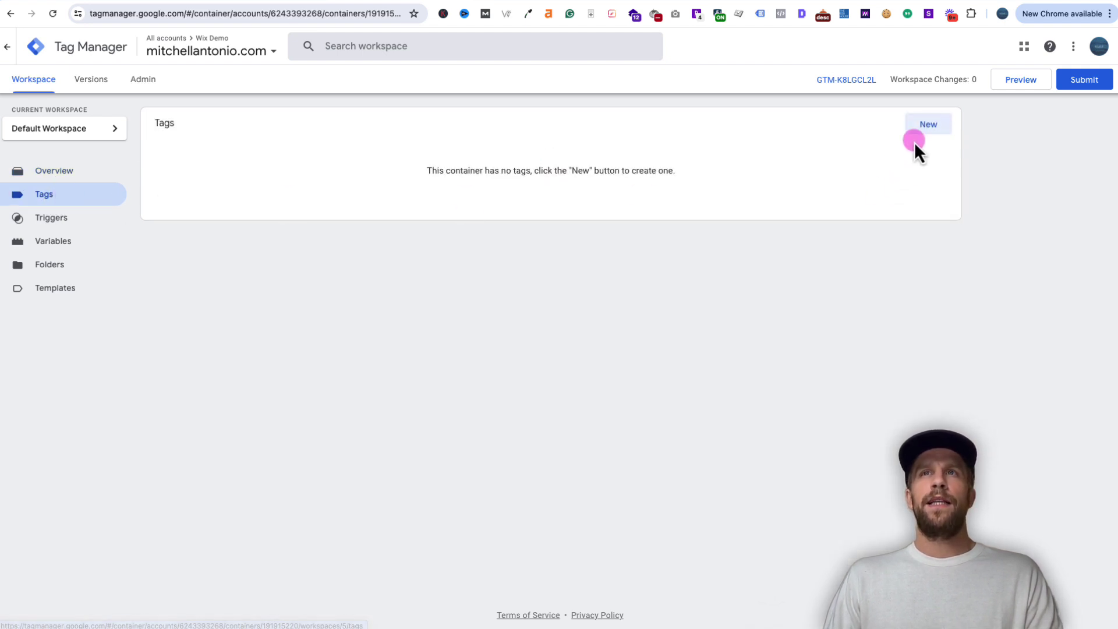
pyautogui.click(927, 126)
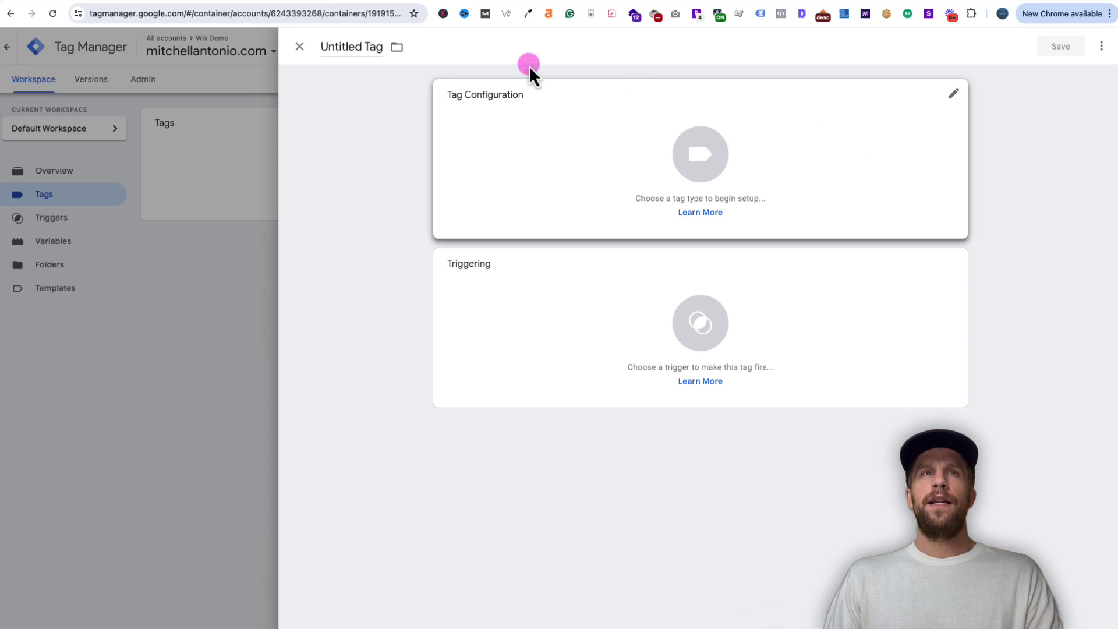
pyautogui.click(365, 42)
pyautogui.write('LinkedIn Insight Tag')
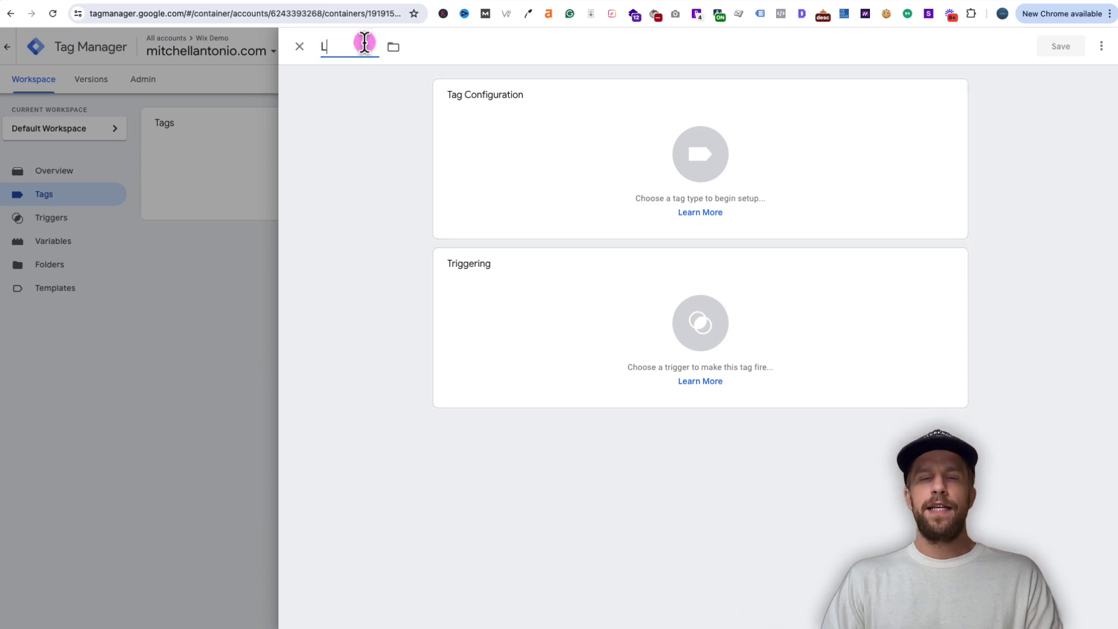
# Set its type to the community template LinkedIn InsightTag 2.0, found by searching 'linkedin'.
pyautogui.click(556, 149)
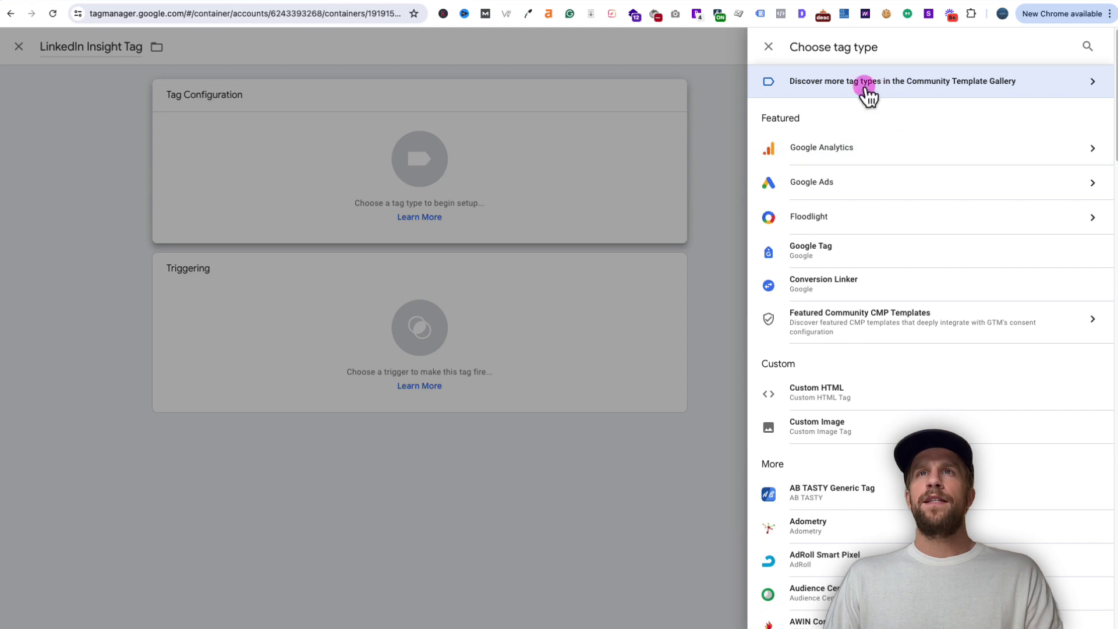
pyautogui.click(969, 84)
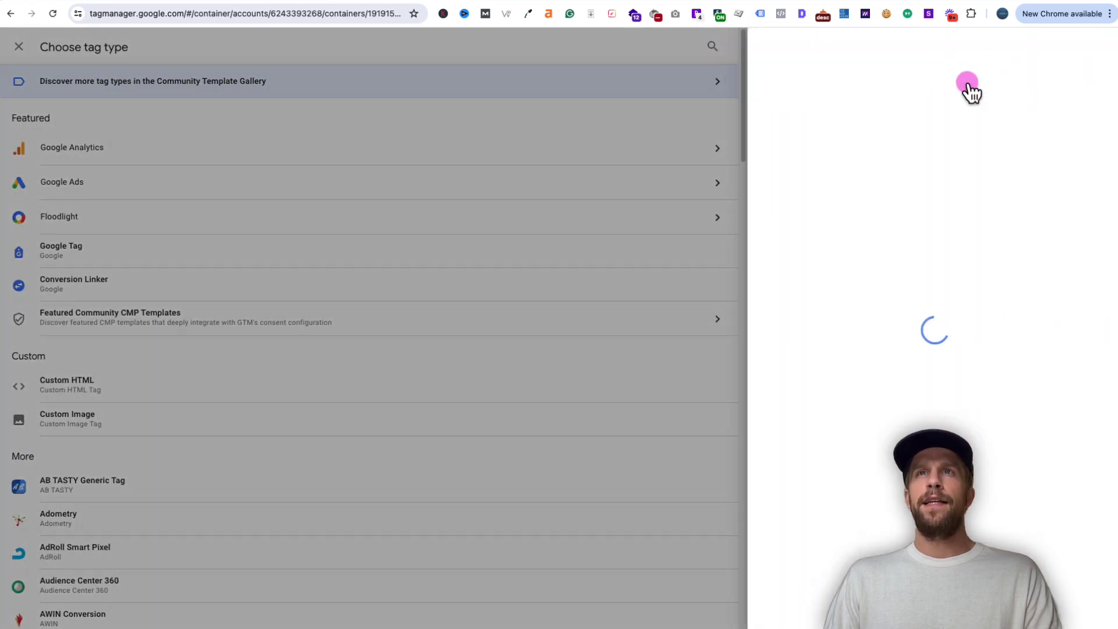
pyautogui.click(1016, 41)
pyautogui.write('linkedin')
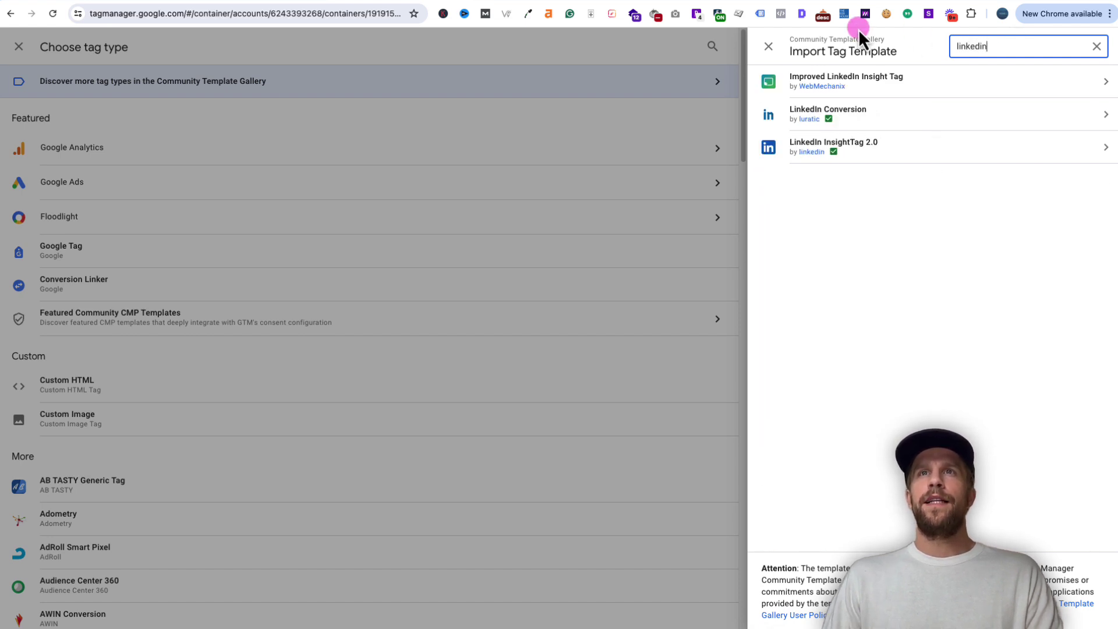
pyautogui.click(875, 149)
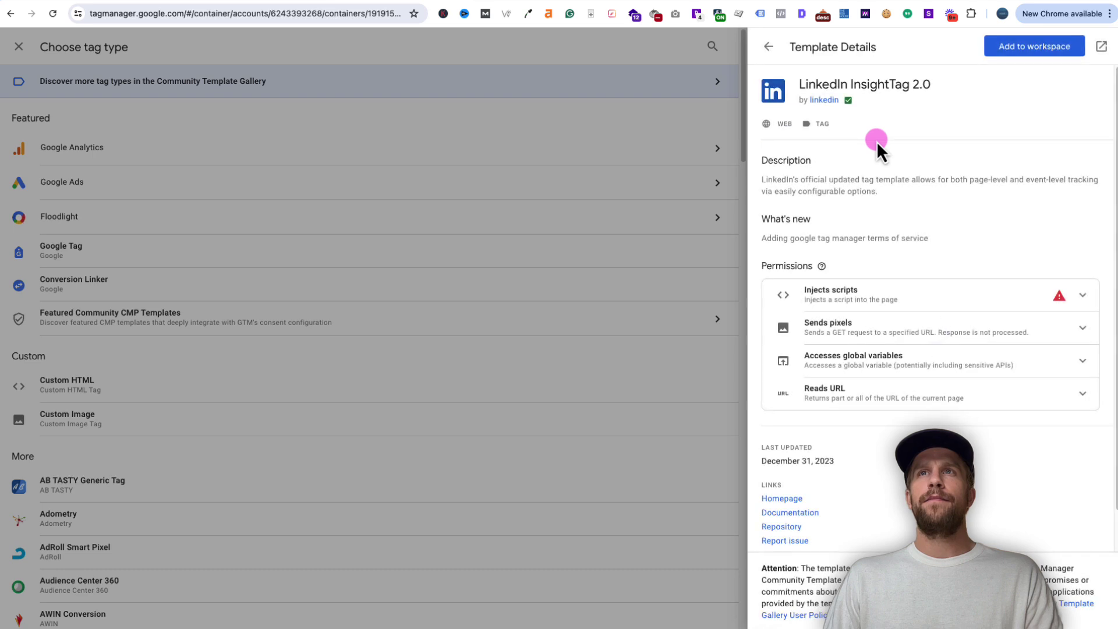
pyautogui.click(1032, 53)
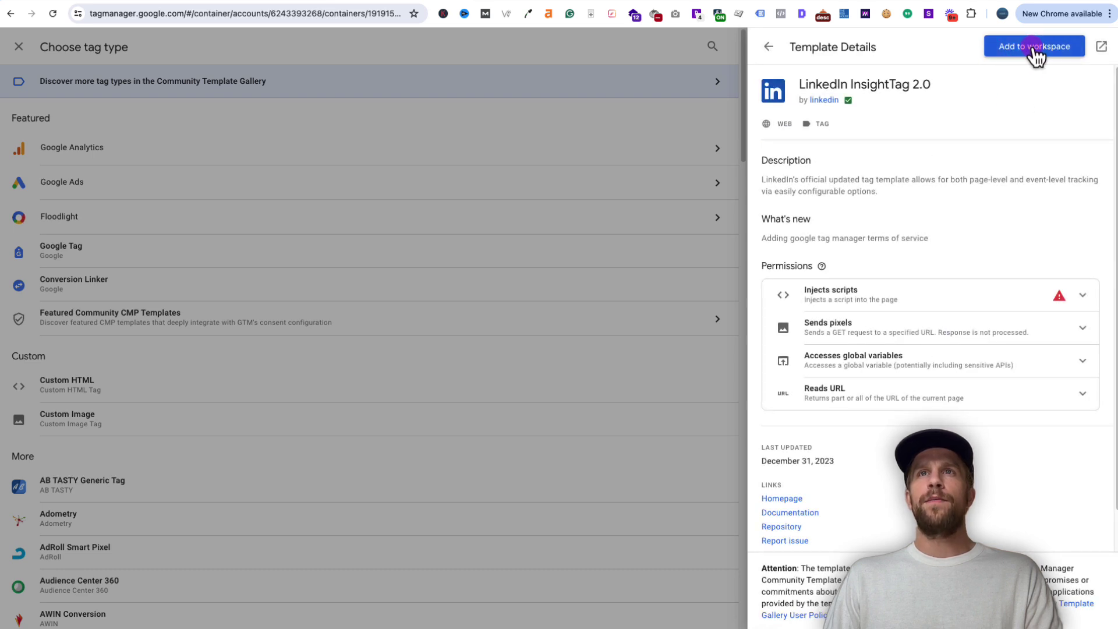
pyautogui.click(736, 328)
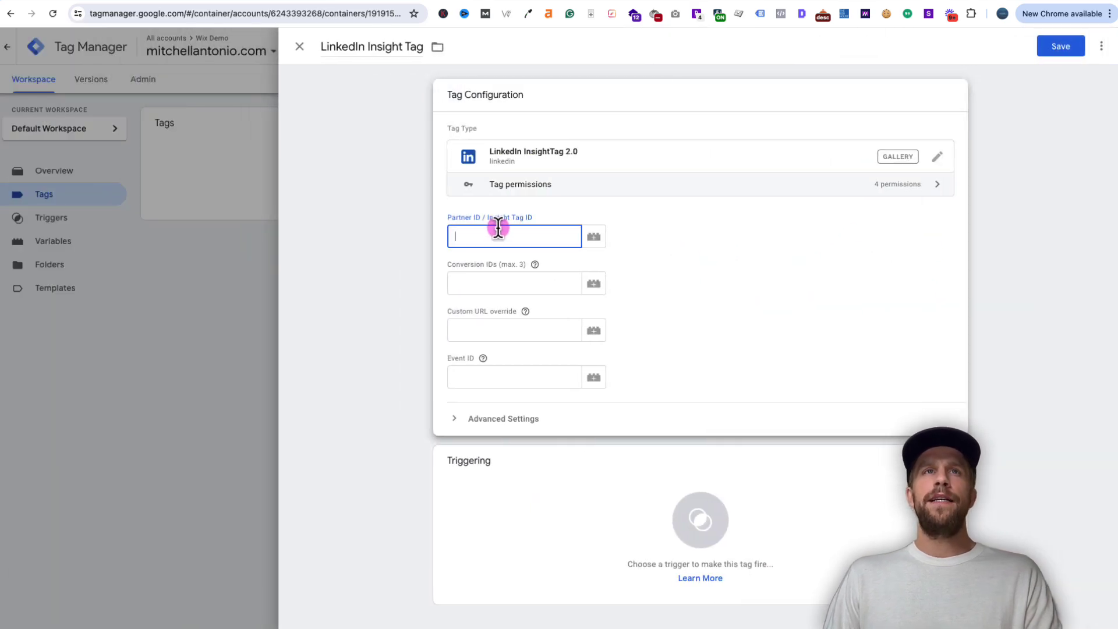
pyautogui.hotkey('ctrl', 'Tab')
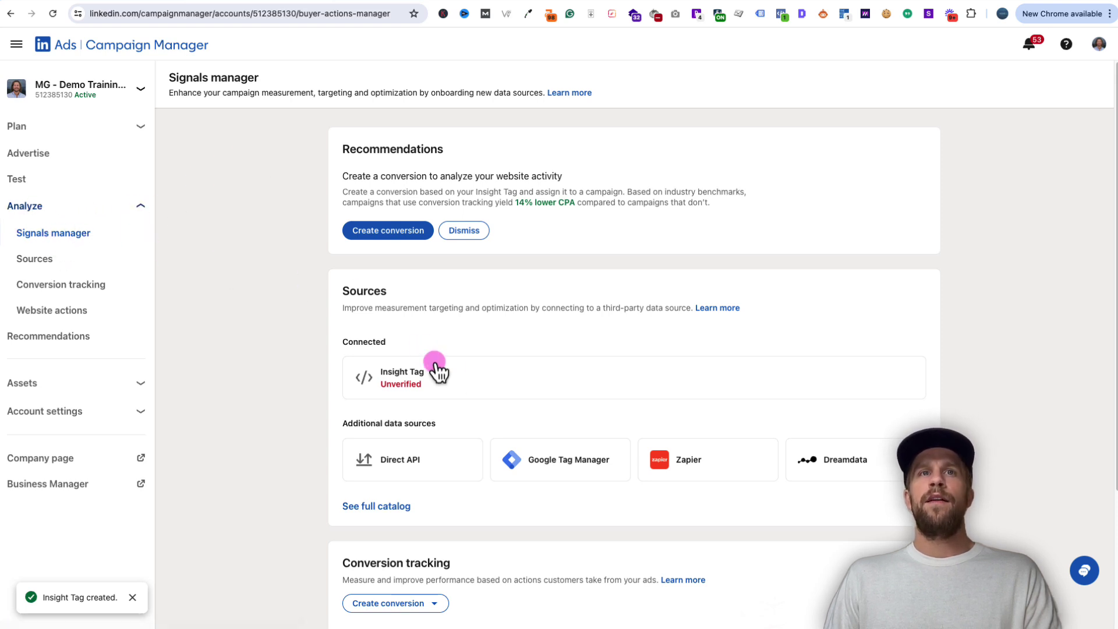
# Copy the Insight Tag's partner ID from its 'I will use a tag manager' option.
pyautogui.click(439, 384)
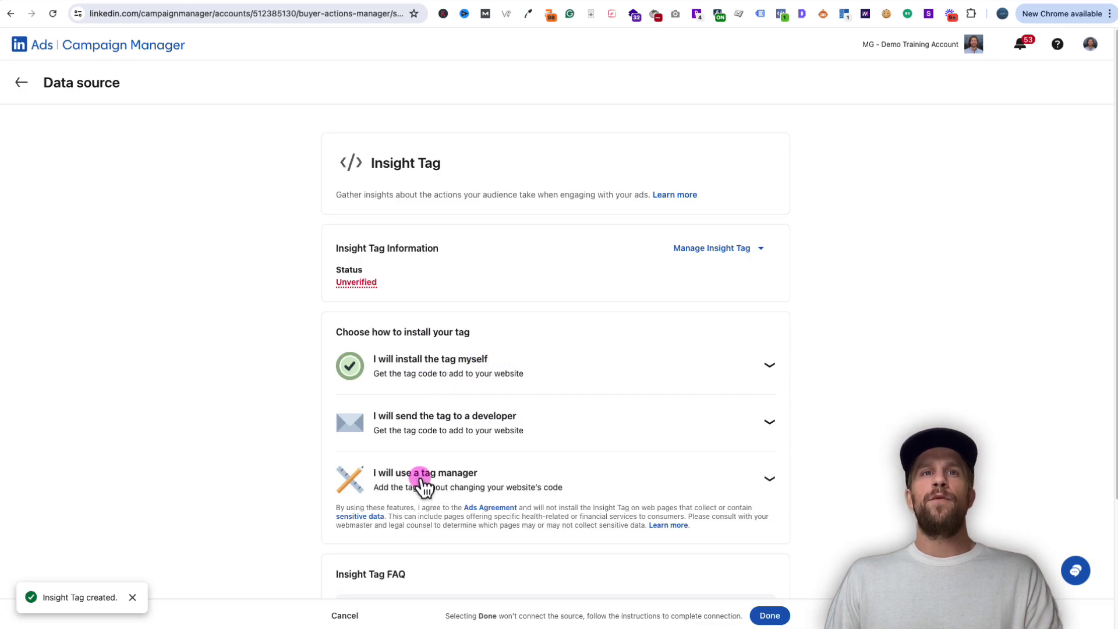
pyautogui.click(422, 481)
pyautogui.scroll(-2, 464, 547)
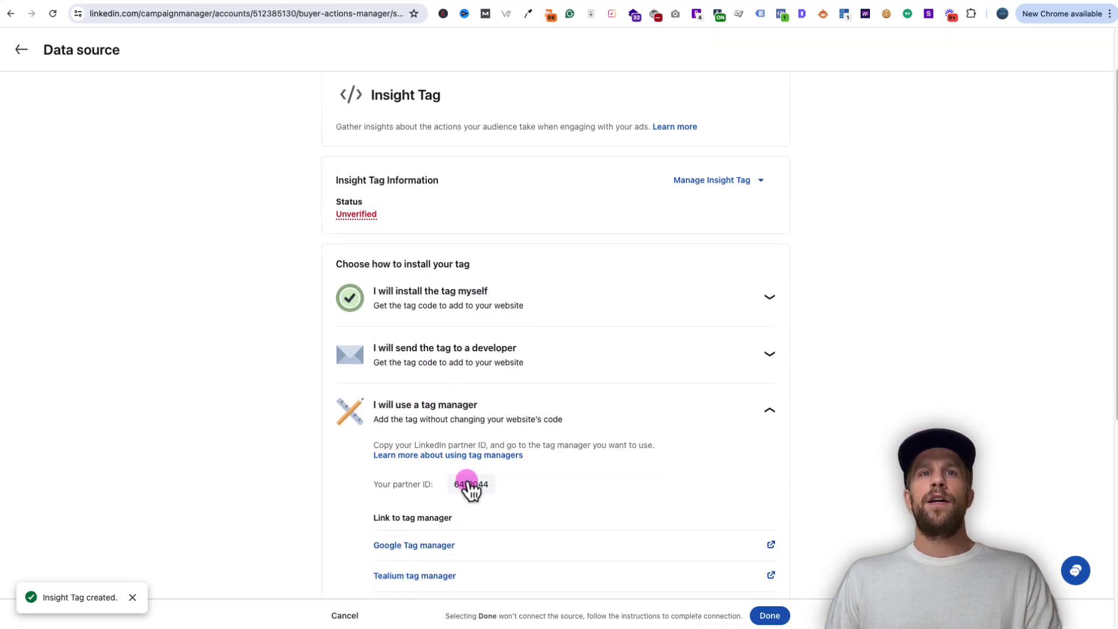
pyautogui.click(470, 485)
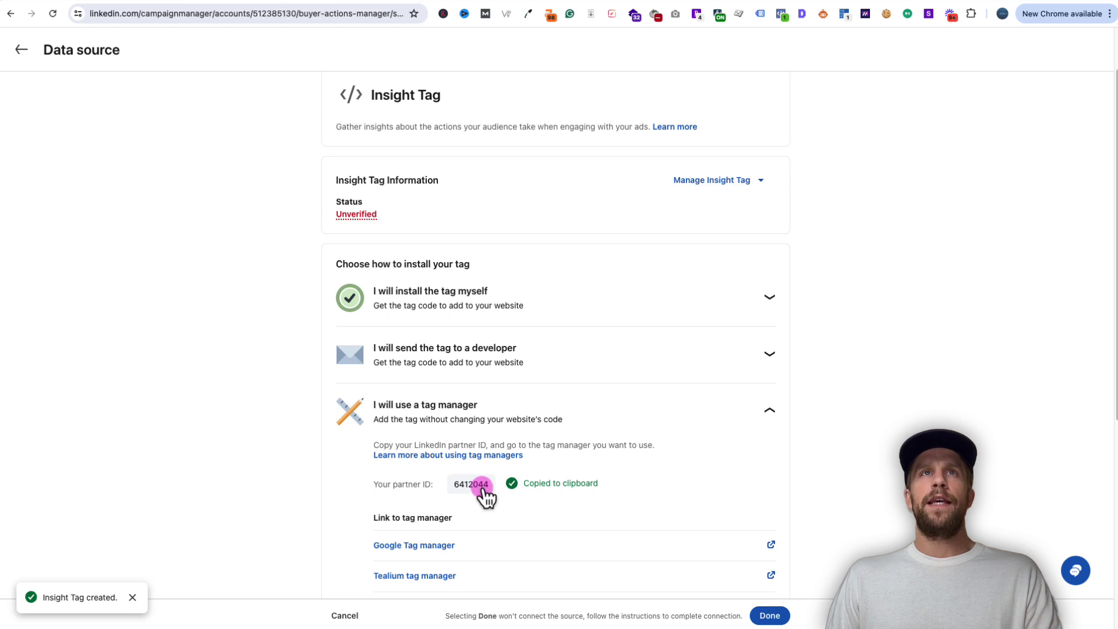
# Paste the partner ID into the tag, trigger it on All Pages, and save it.
pyautogui.click(387, 6)
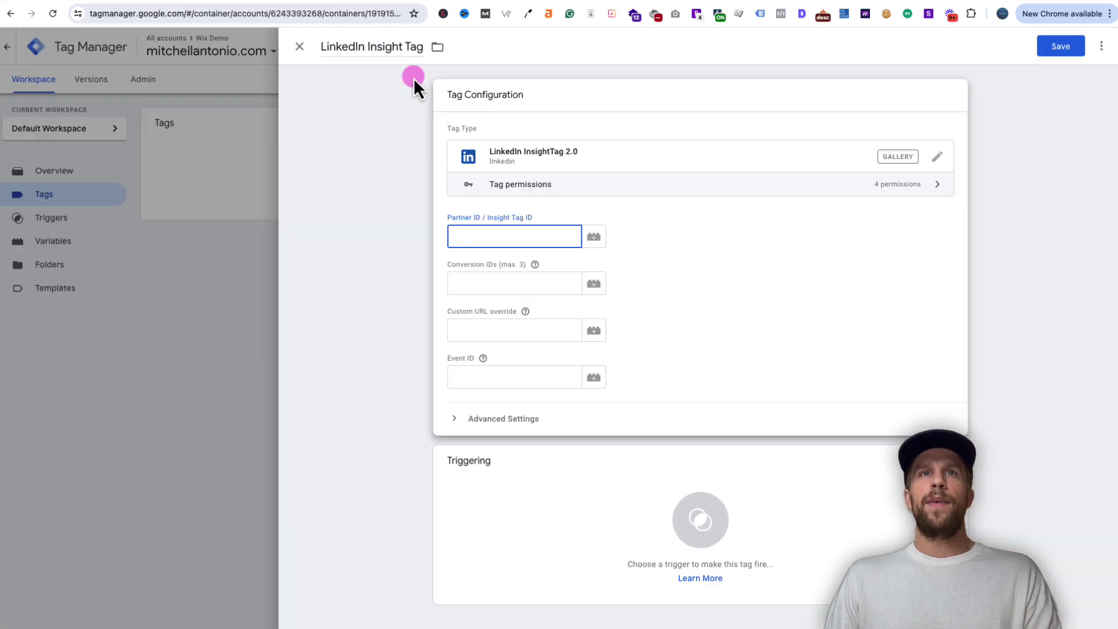
pyautogui.press('super+v')
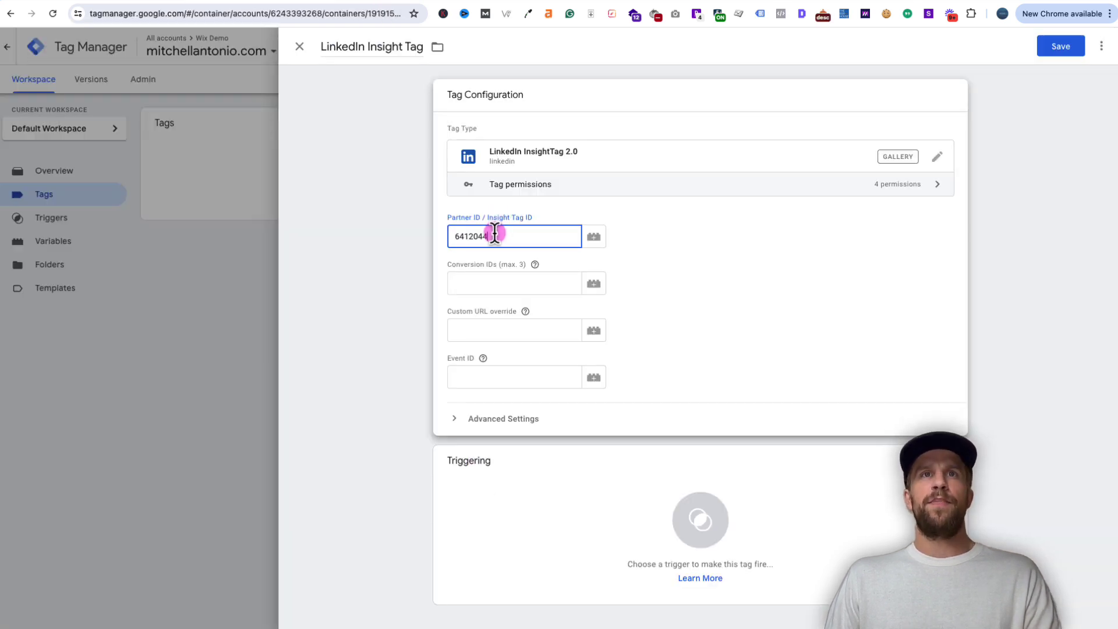
pyautogui.click(709, 259)
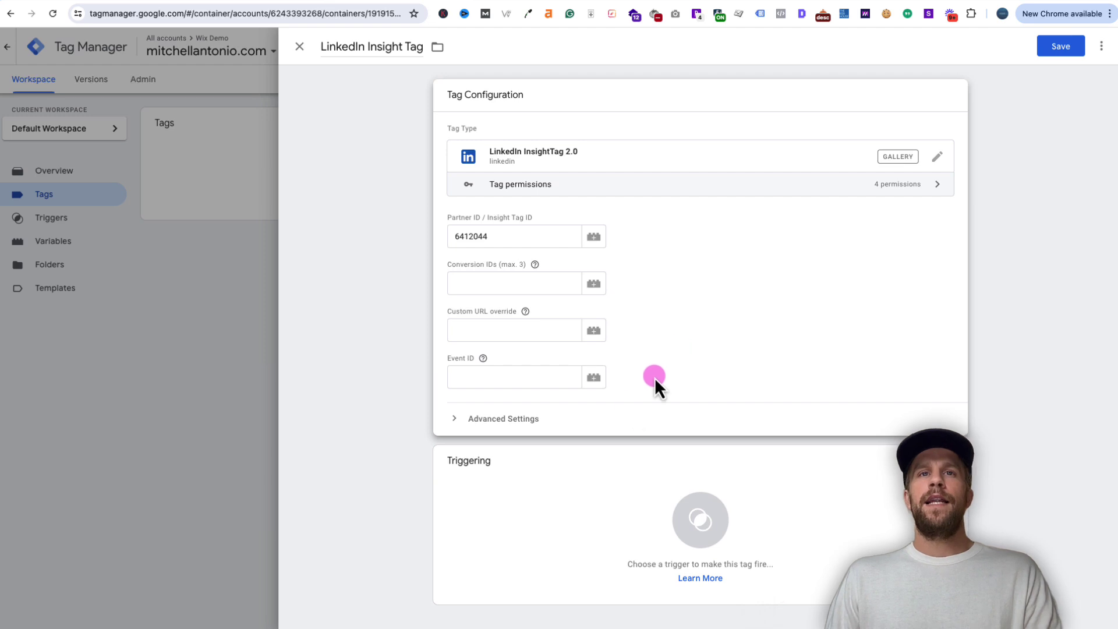
pyautogui.click(546, 490)
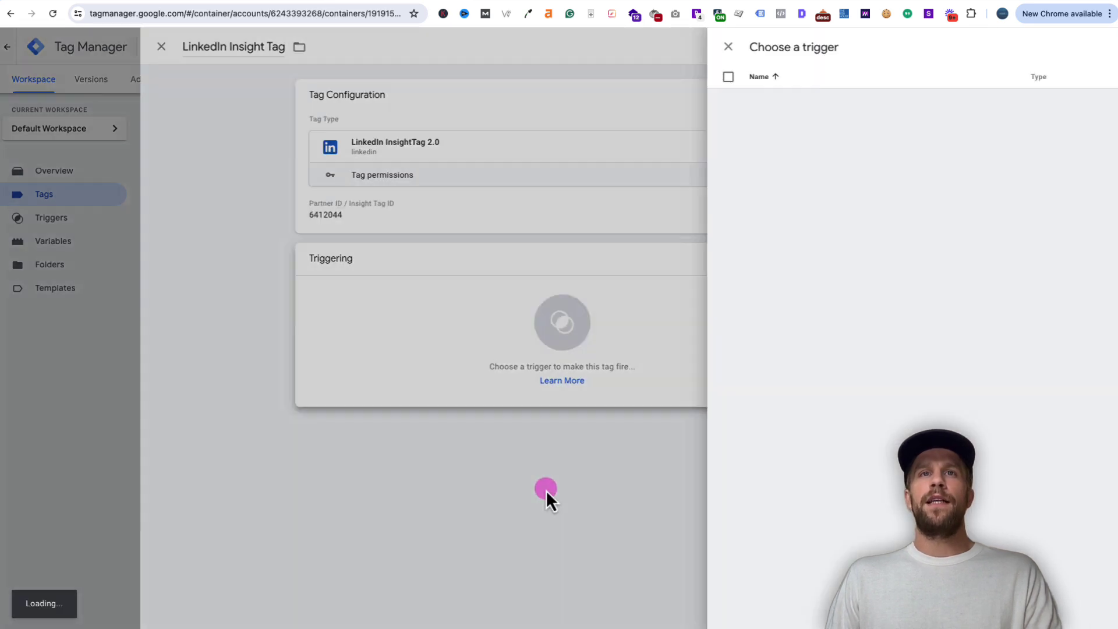
pyautogui.click(344, 100)
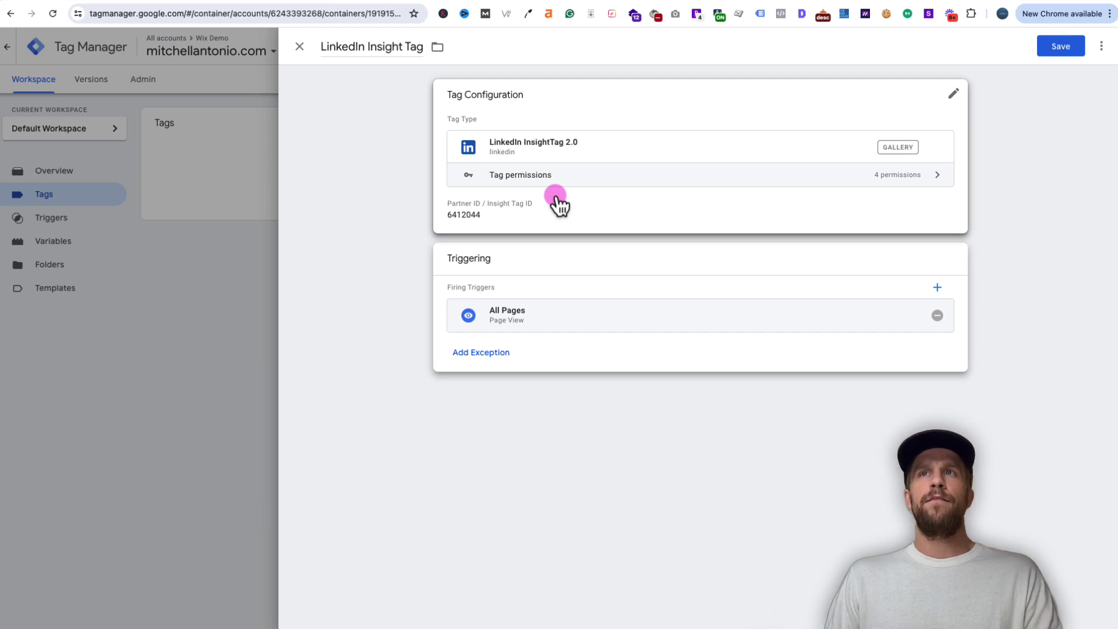
pyautogui.click(1052, 48)
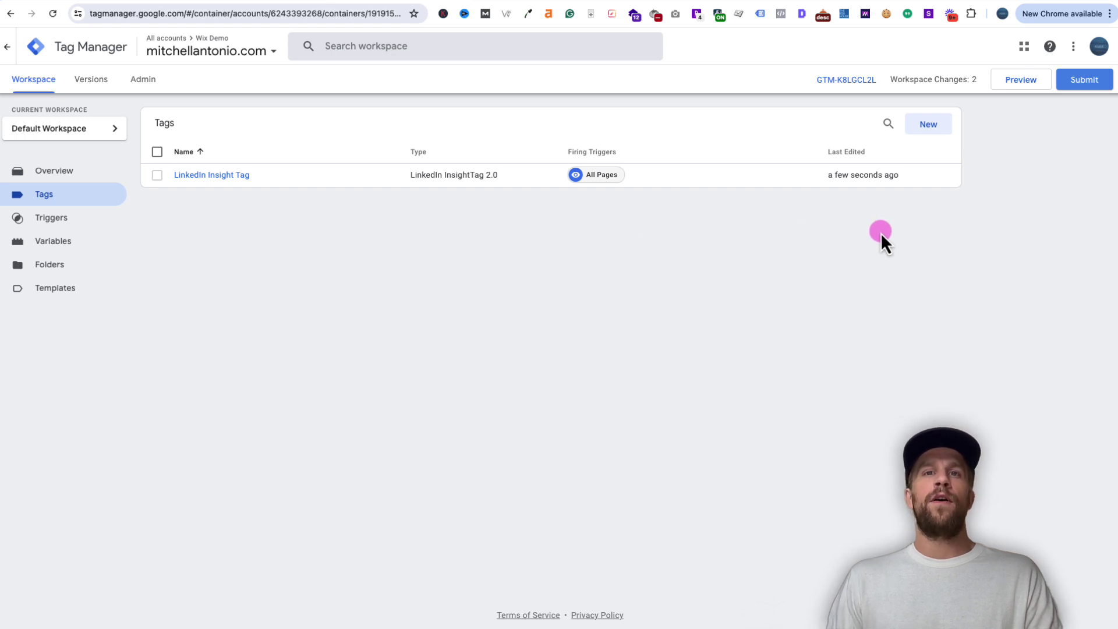
# Publish Version 5 named 'Added LinkedIn Insight Tag' and load the live website.
pyautogui.click(1077, 84)
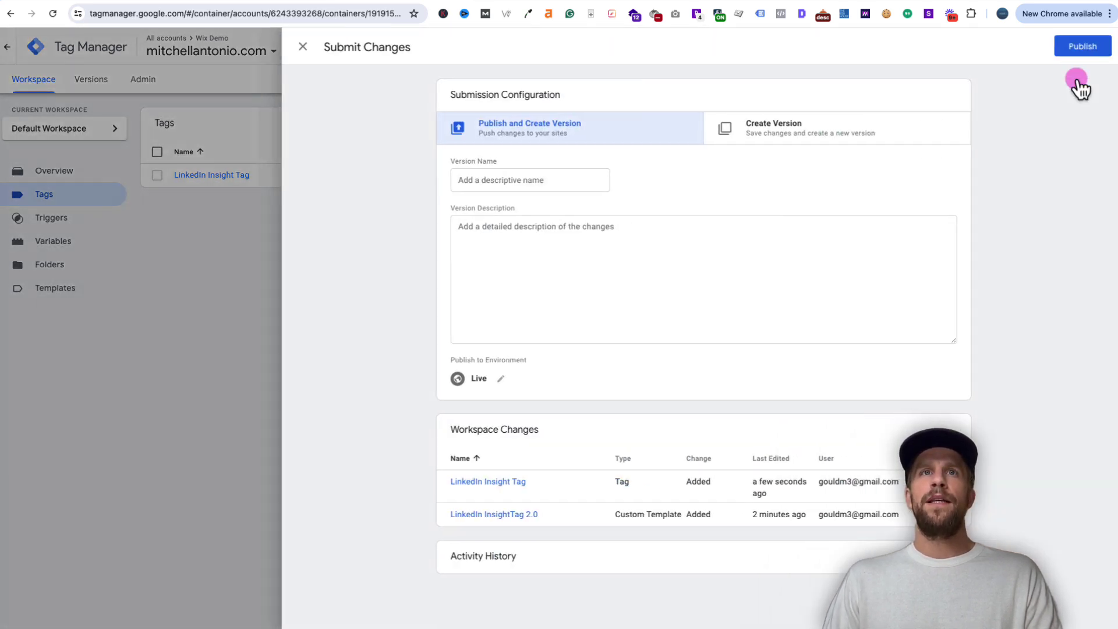
pyautogui.click(539, 180)
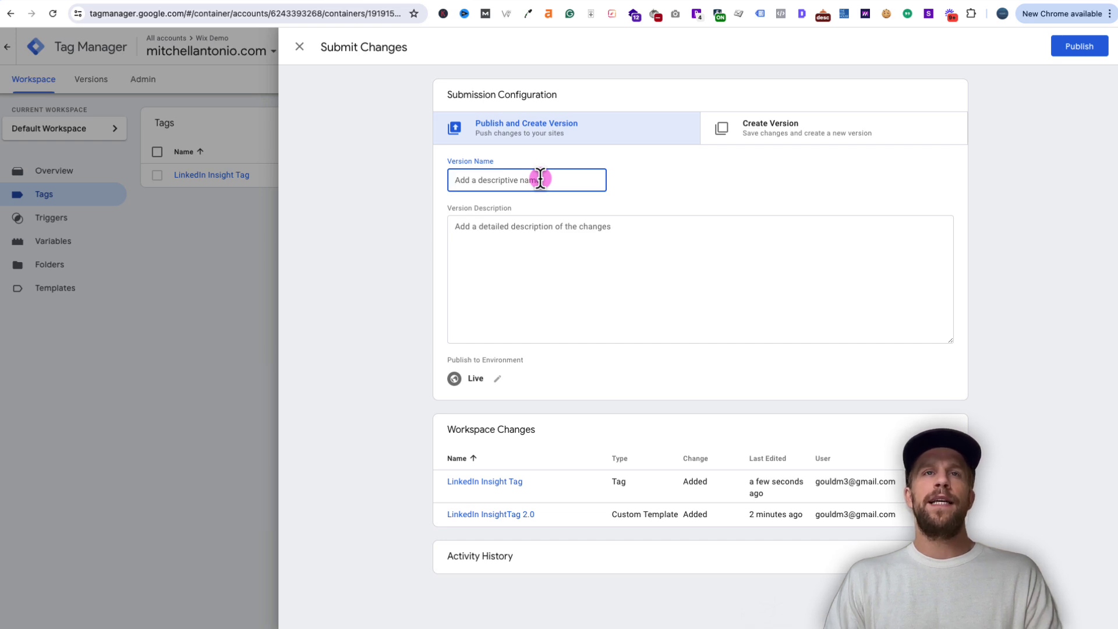
pyautogui.write('Added LinkedIn Insight Tag')
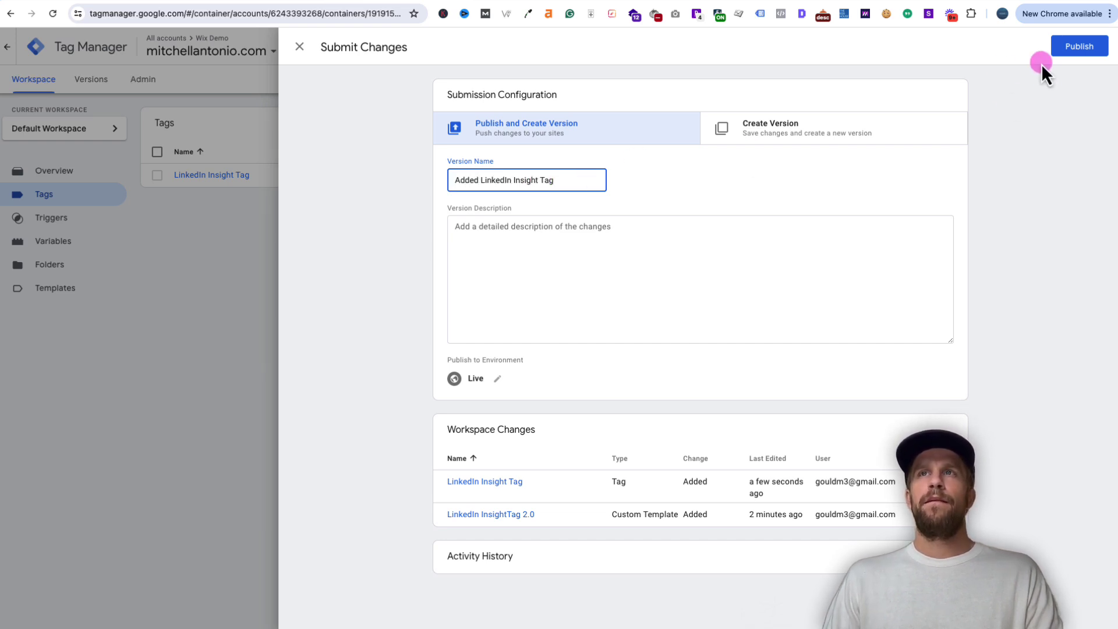
pyautogui.click(1069, 53)
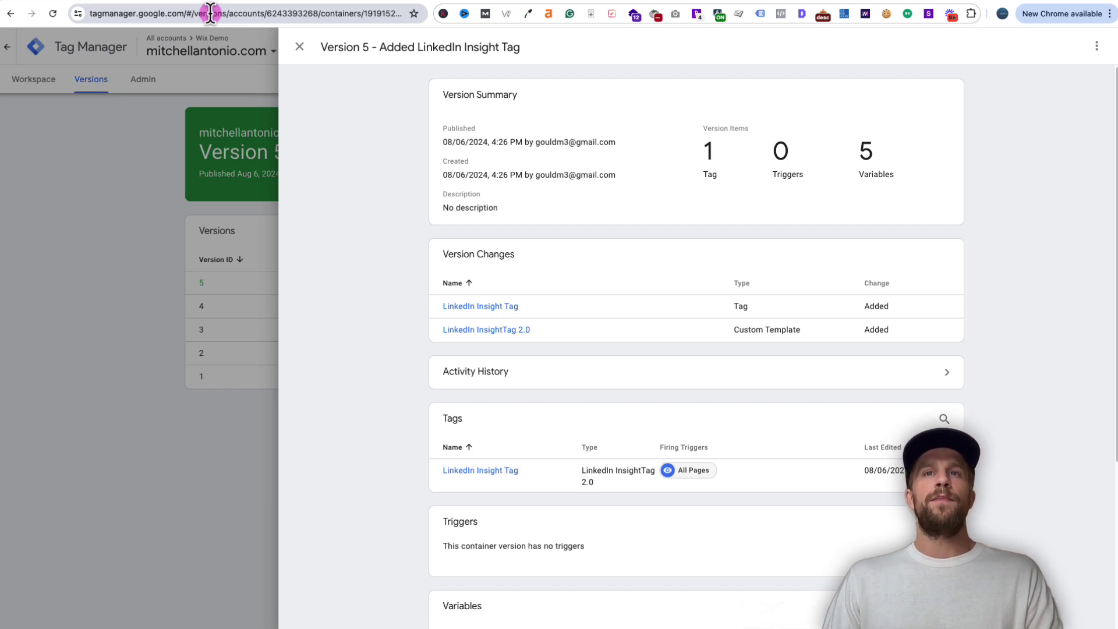
pyautogui.click(210, 13)
pyautogui.click(361, 55)
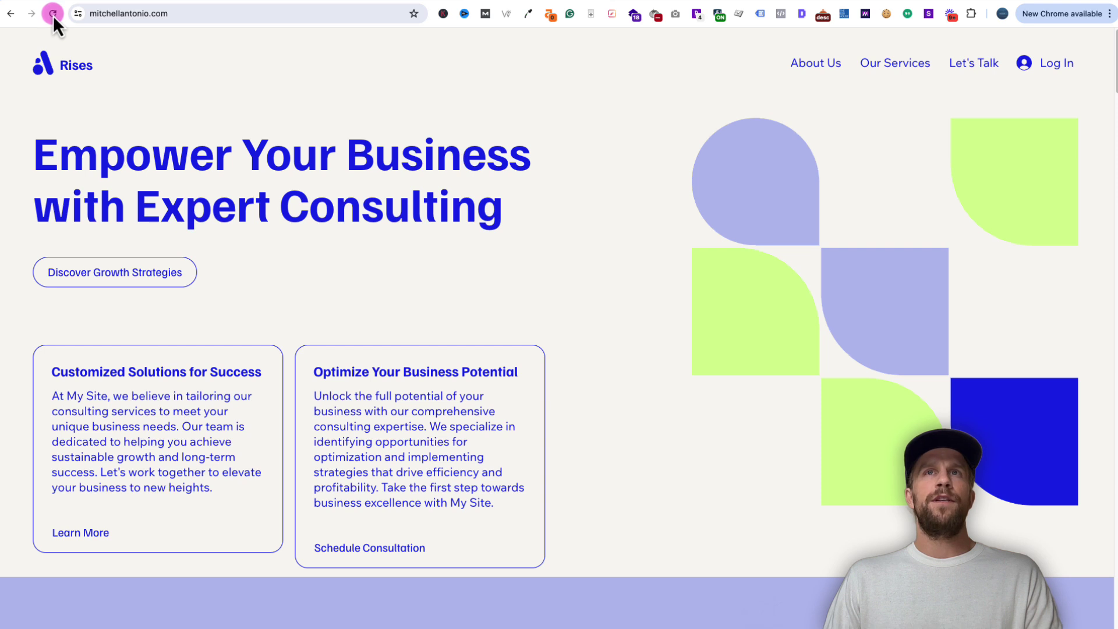
# Inspect the live page with the LinkedIn Insight Tag Checker and select the reported partner ID.
pyautogui.click(844, 13)
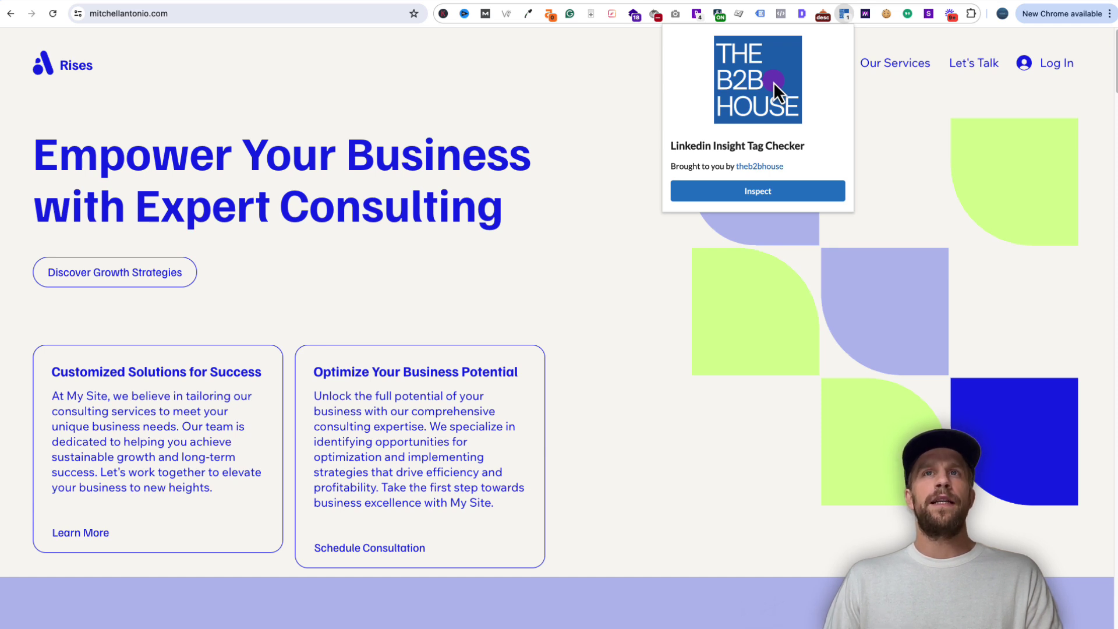
pyautogui.click(749, 191)
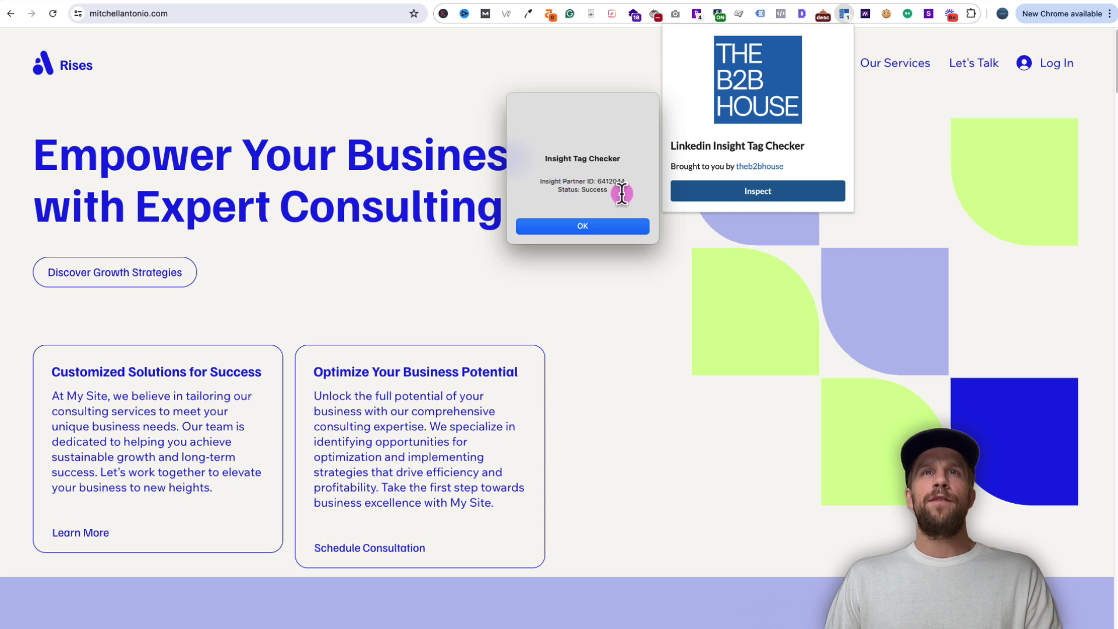
pyautogui.moveTo(622, 193)
pyautogui.mouseDown()
pyautogui.moveTo(600, 178)
pyautogui.moveTo(621, 176)
pyautogui.moveTo(606, 182)
pyautogui.mouseUp()
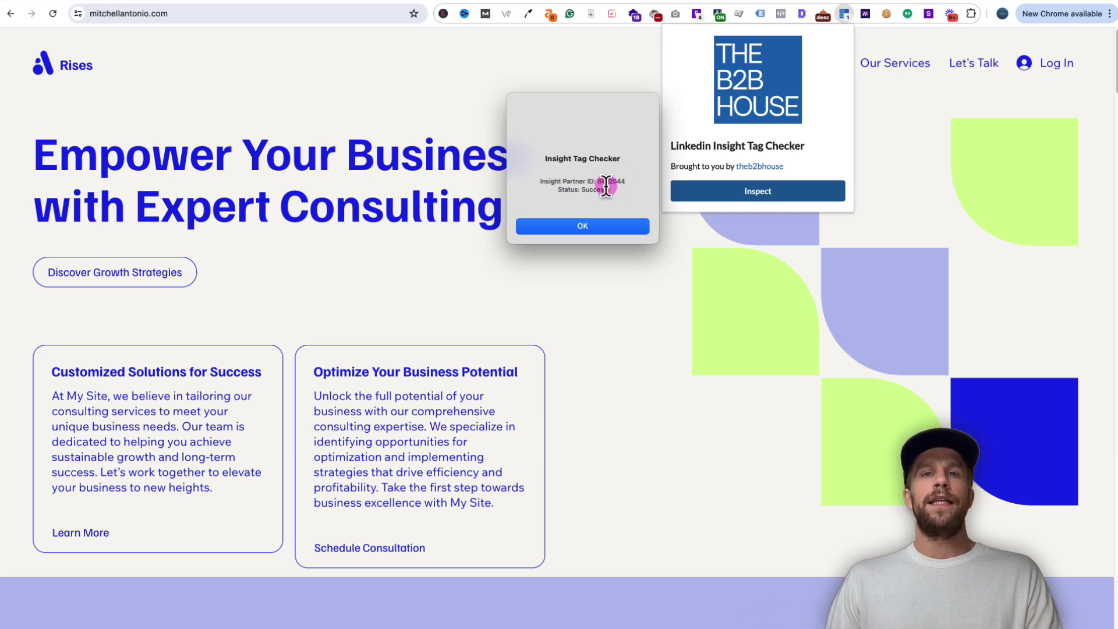